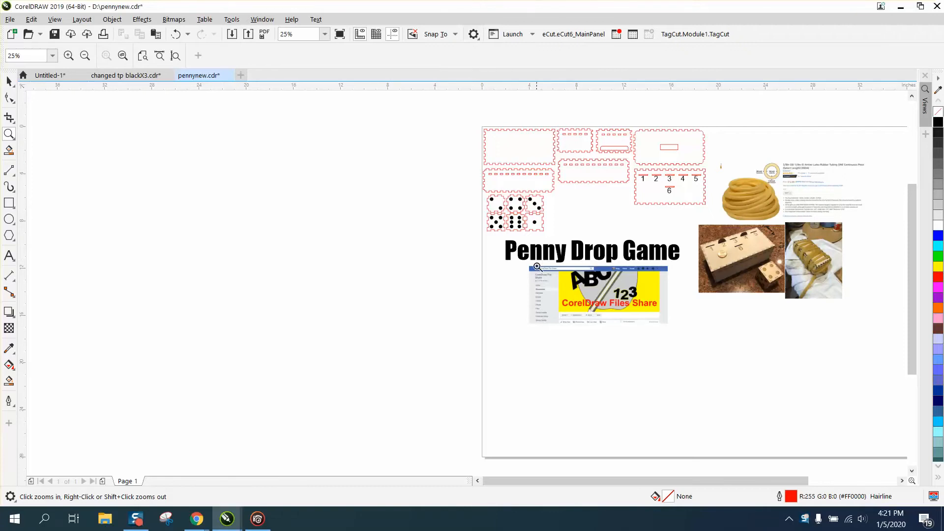
- Delete the Penny Drop Game title and the Facebook group screenshot below it
{"action": "left_click_drag", "start_coordinate": [538, 267], "coordinate": [570, 279]}
{"action": "scroll", "coordinate": [299, 204], "scroll_direction": "down", "scroll_amount": 4}
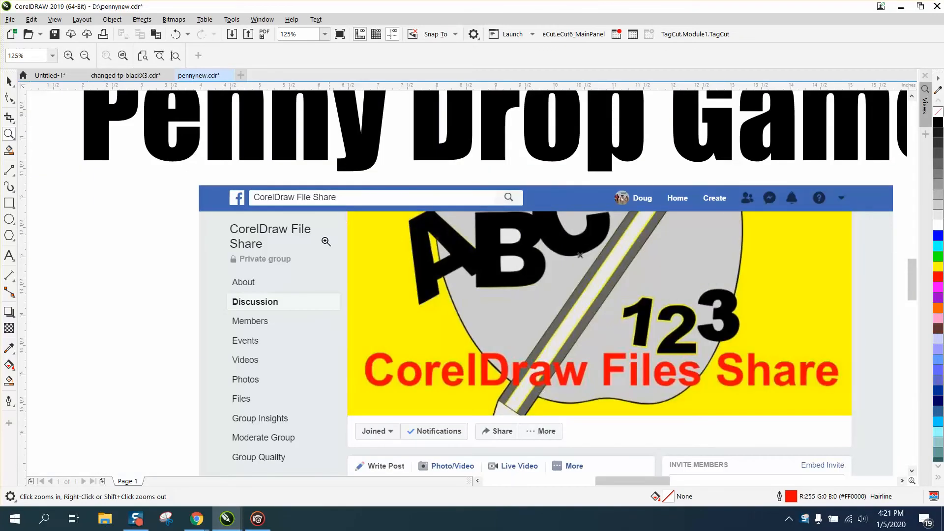
{"action": "scroll", "coordinate": [316, 303], "scroll_direction": "down", "scroll_amount": 4}
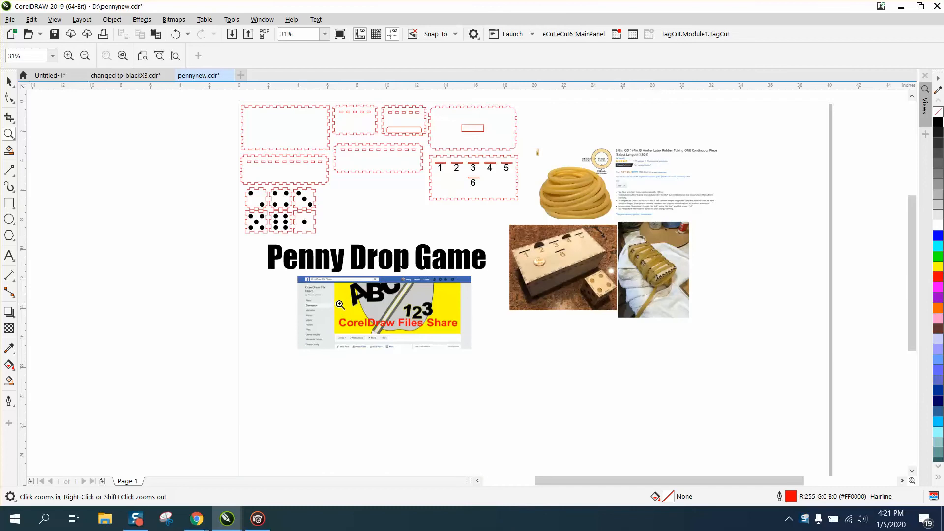
{"action": "left_click", "coordinate": [10, 80]}
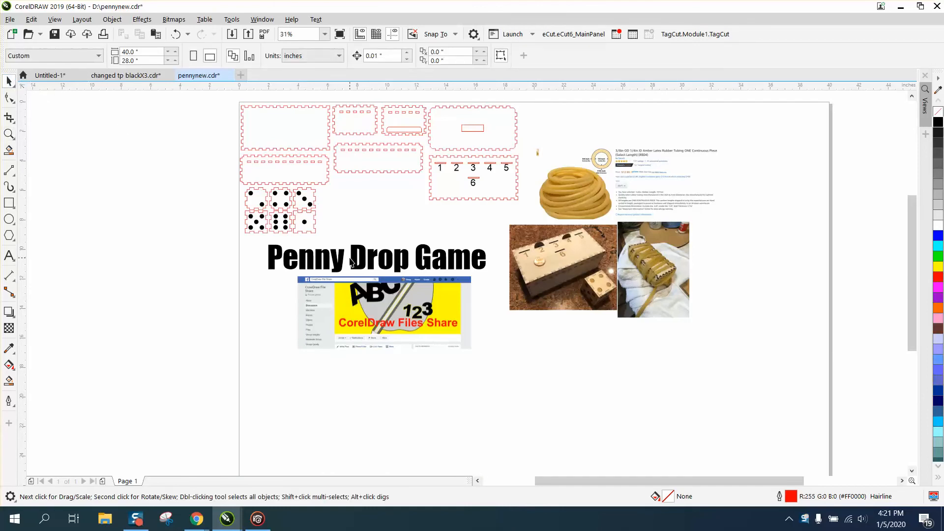
{"action": "left_click", "coordinate": [355, 260]}
{"action": "key", "text": "Delete"}
{"action": "left_click", "coordinate": [384, 315]}
{"action": "key", "text": "Delete"}
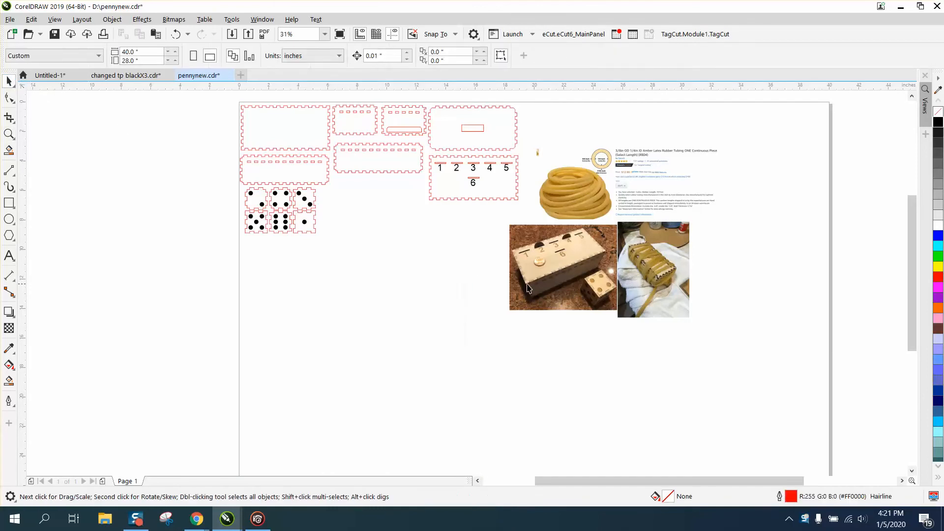
- Delete the two photos of the wooden box and the rubber tubing product image
{"action": "left_click", "coordinate": [530, 289]}
{"action": "key", "text": "Delete"}
{"action": "left_click", "coordinate": [639, 284]}
{"action": "key", "text": "Delete"}
{"action": "left_click", "coordinate": [649, 211]}
{"action": "key", "text": "Delete"}
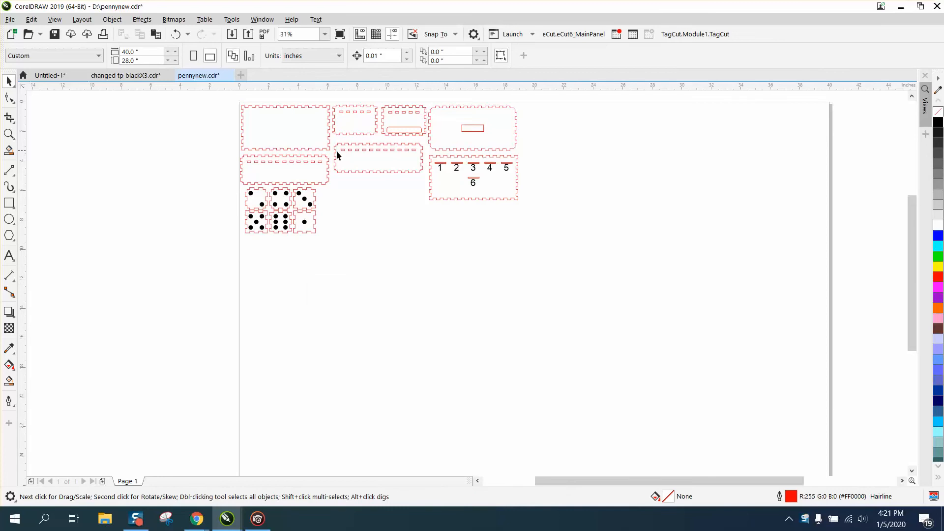
- Examine the remaining box panels, including the sizes of the large blank panel and the small slotted panel, and the rounded cutout
{"action": "left_click", "coordinate": [9, 133]}
{"action": "left_click_drag", "start_coordinate": [207, 103], "coordinate": [562, 239]}
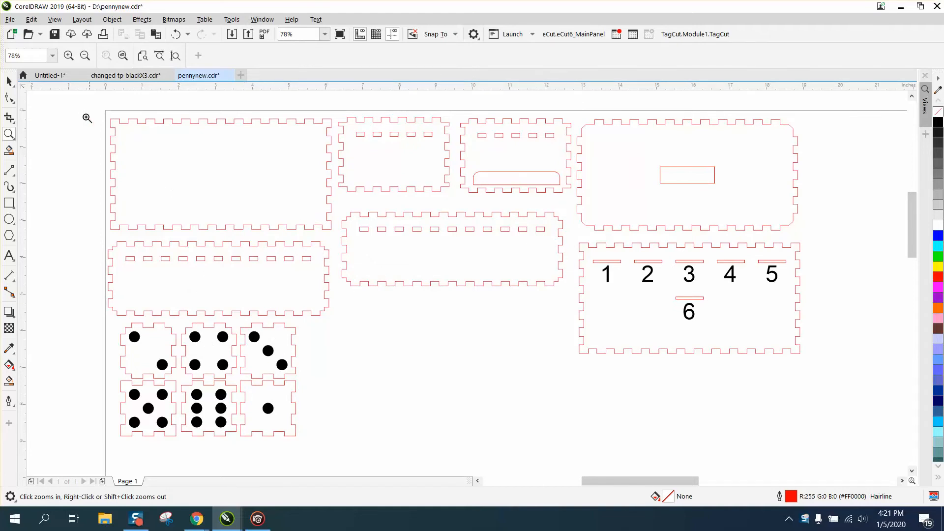
{"action": "left_click", "coordinate": [9, 81]}
{"action": "left_click", "coordinate": [117, 122]}
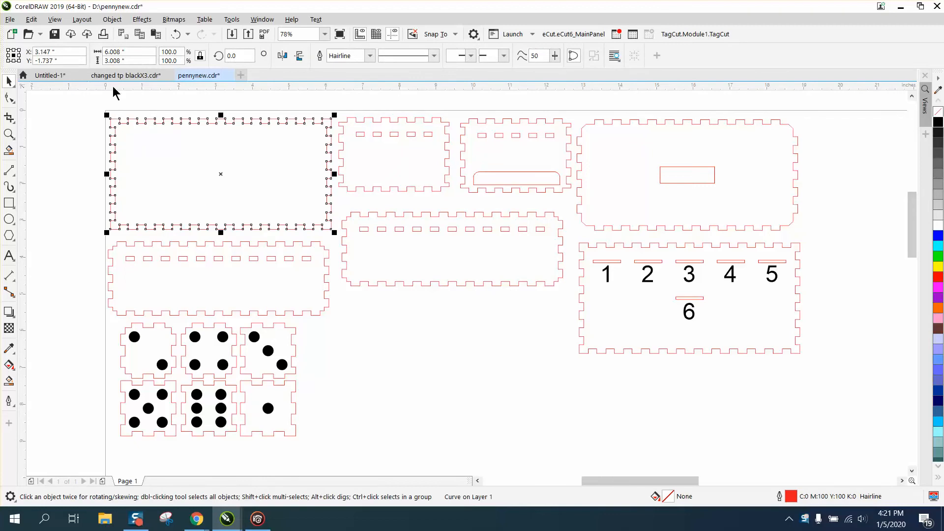
{"action": "left_click", "coordinate": [432, 162]}
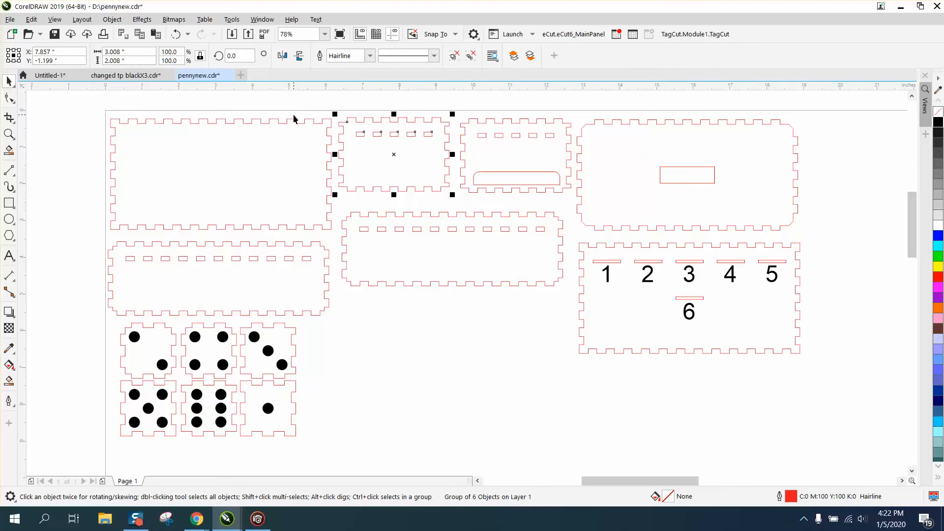
{"action": "scroll", "coordinate": [294, 119], "scroll_direction": "down", "scroll_amount": 2}
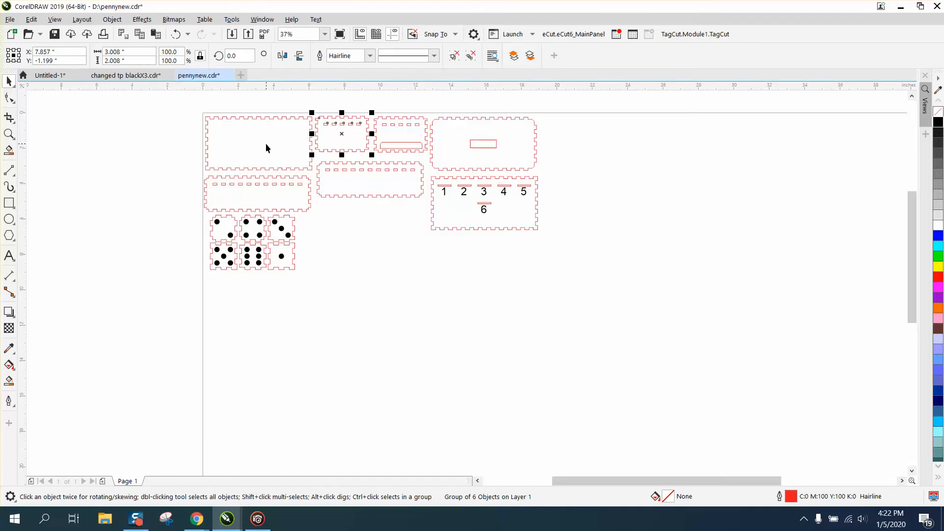
{"action": "left_click", "coordinate": [9, 134]}
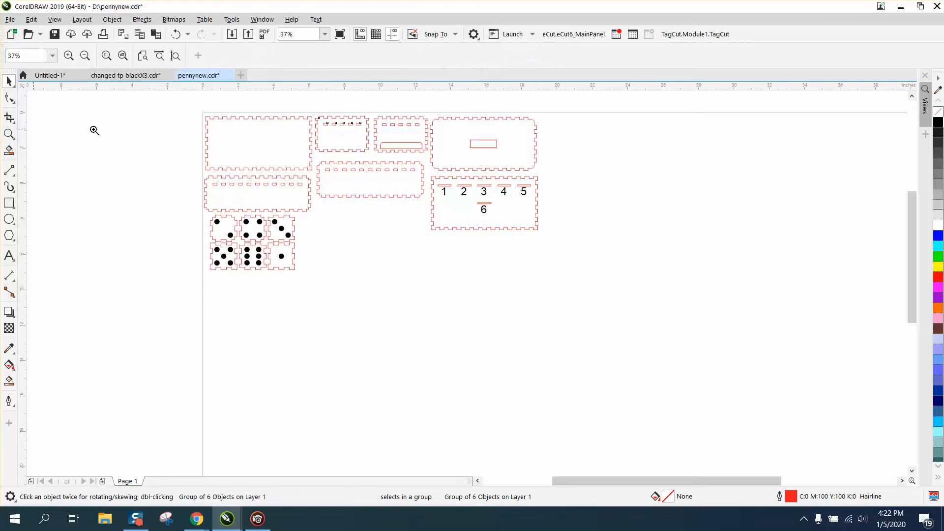
{"action": "left_click_drag", "start_coordinate": [202, 105], "coordinate": [597, 252]}
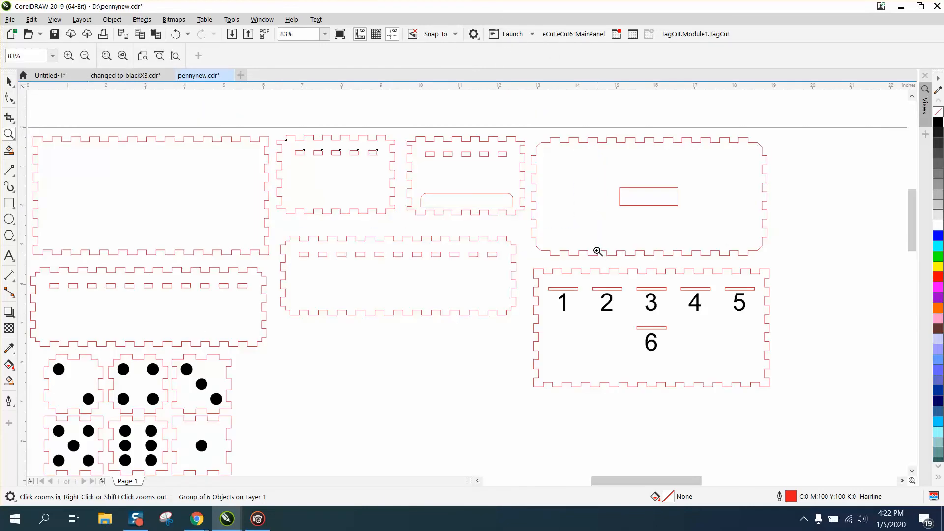
{"action": "right_click", "coordinate": [533, 181]}
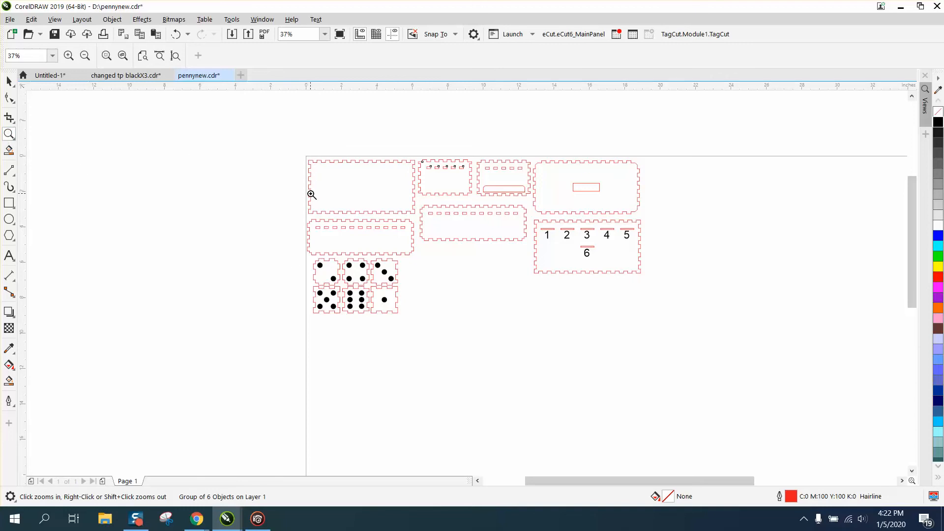
{"action": "left_click", "coordinate": [9, 81]}
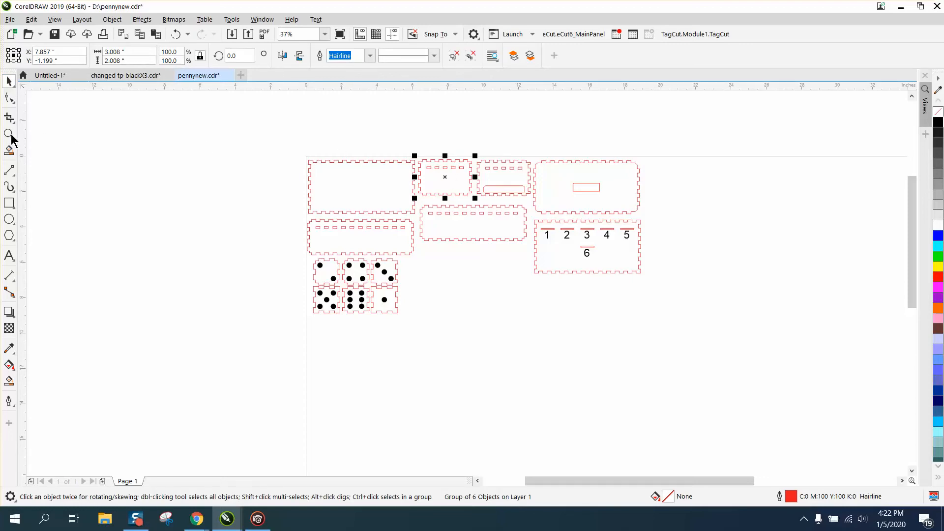
{"action": "left_click", "coordinate": [10, 136]}
{"action": "left_click_drag", "start_coordinate": [495, 200], "coordinate": [594, 217]}
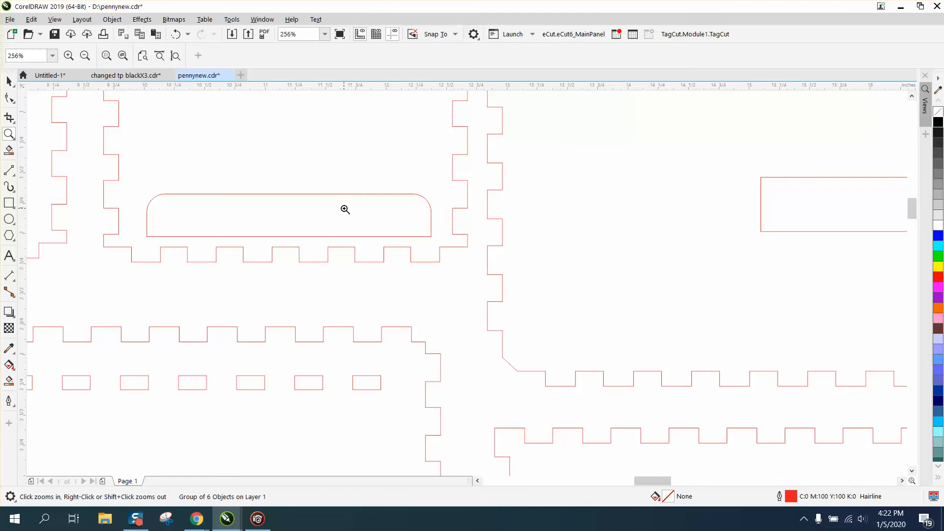
{"action": "right_click", "coordinate": [366, 222]}
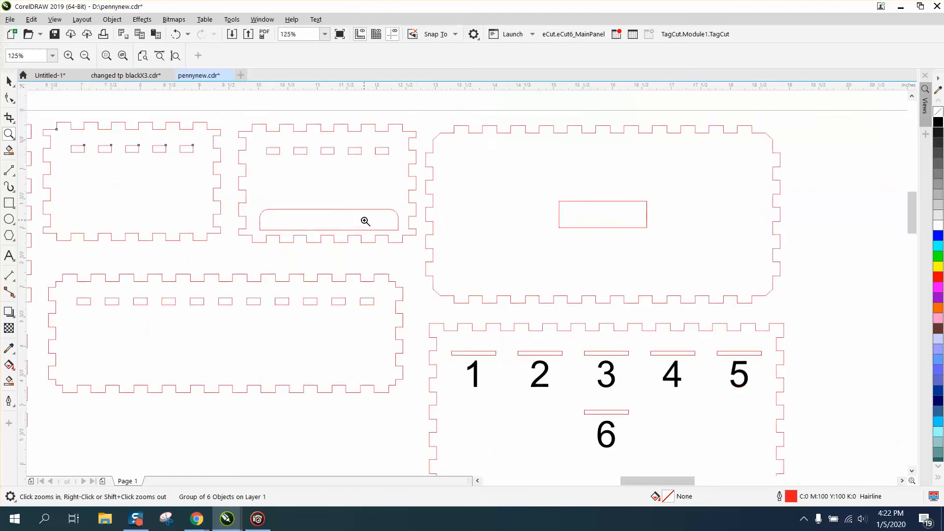
{"action": "right_click", "coordinate": [328, 313]}
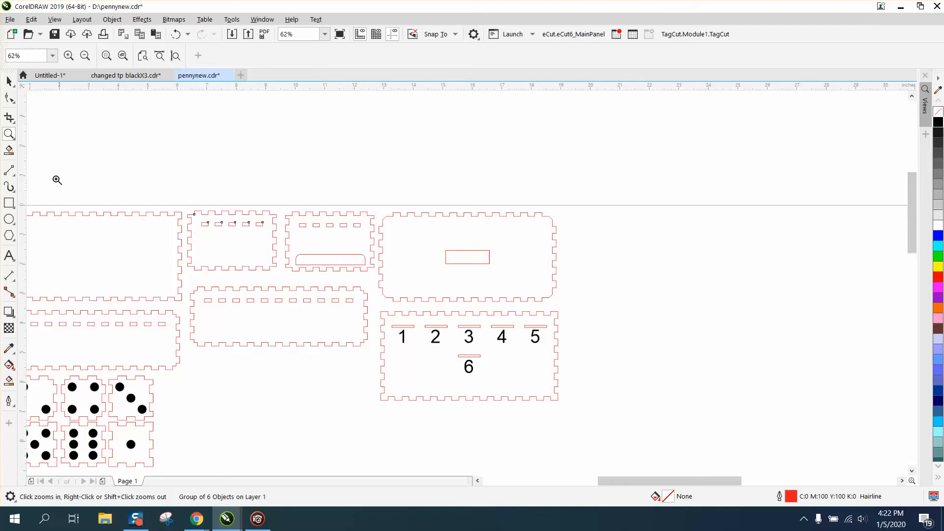
- Draw a horizontal line about 3 inches long across the small slotted panel below its slots, and Smart Fill the area above it black
{"action": "left_click", "coordinate": [8, 170]}
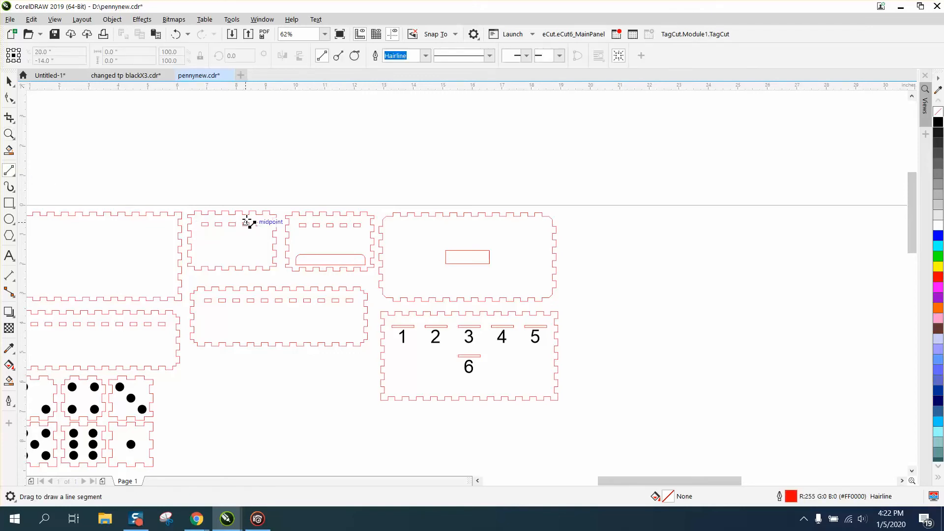
{"action": "left_click_drag", "start_coordinate": [188, 231], "coordinate": [276, 231]}
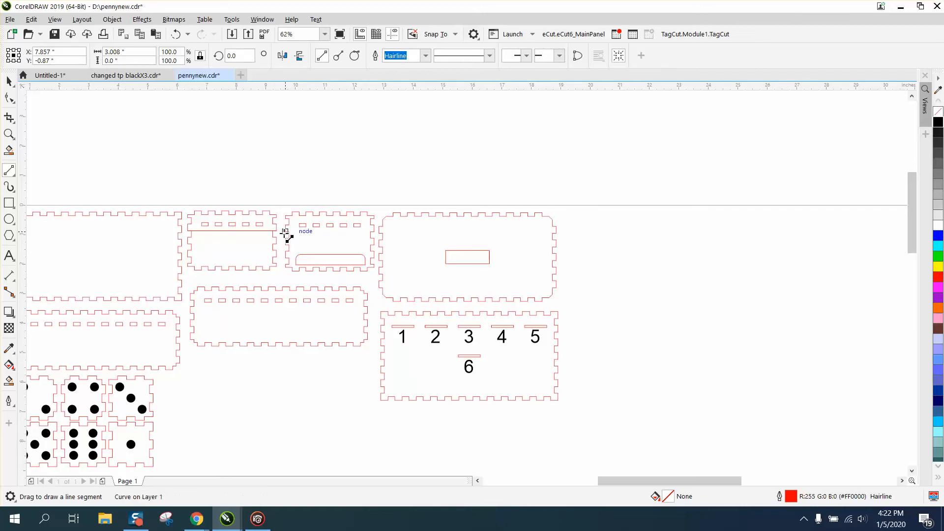
{"action": "left_click", "coordinate": [9, 380]}
{"action": "left_click", "coordinate": [251, 217]}
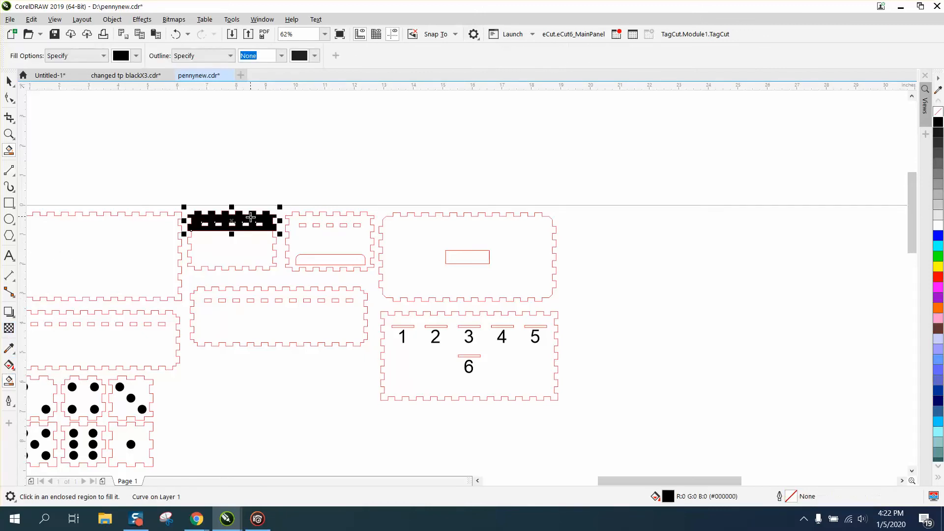
- Move the filled strip above the page, directly over the small panel, and replace its black fill with a red outline
{"action": "left_click", "coordinate": [9, 81]}
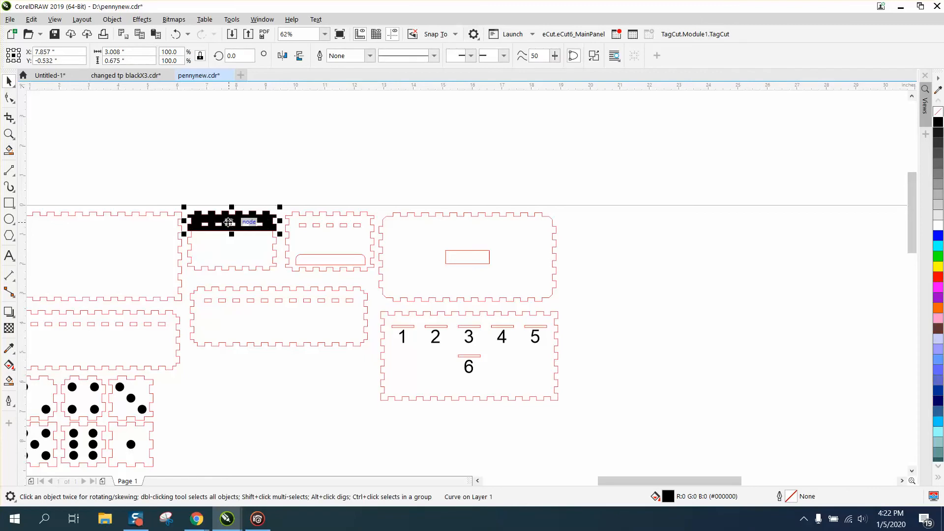
{"action": "left_click_drag", "start_coordinate": [229, 222], "coordinate": [233, 180]}
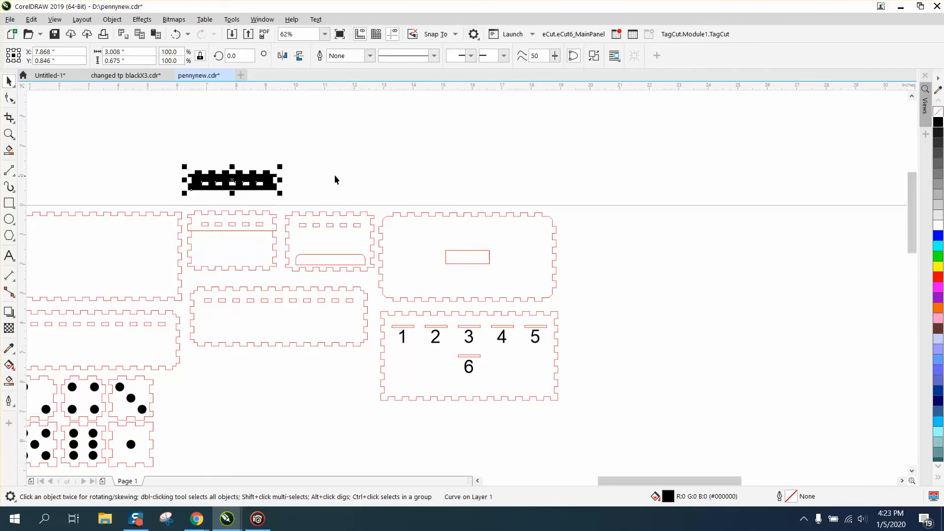
{"action": "left_click", "coordinate": [938, 112]}
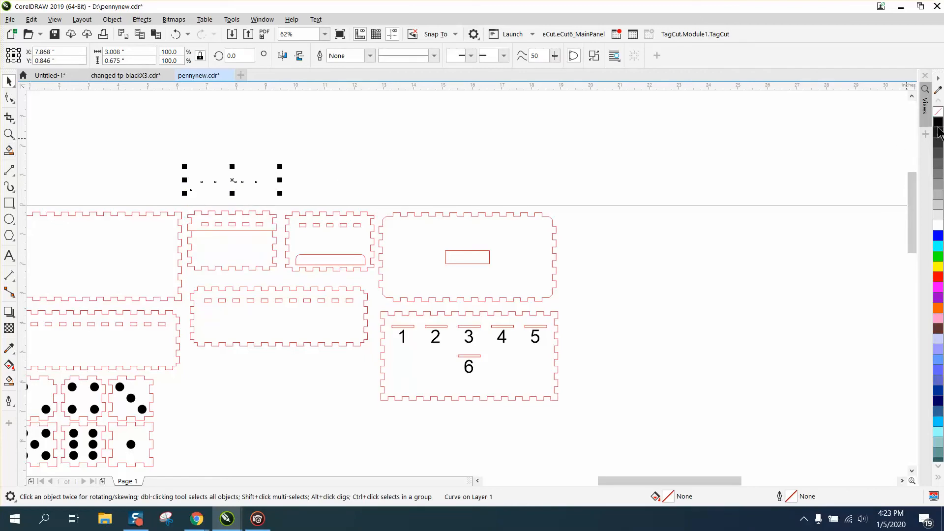
{"action": "right_click", "coordinate": [939, 278]}
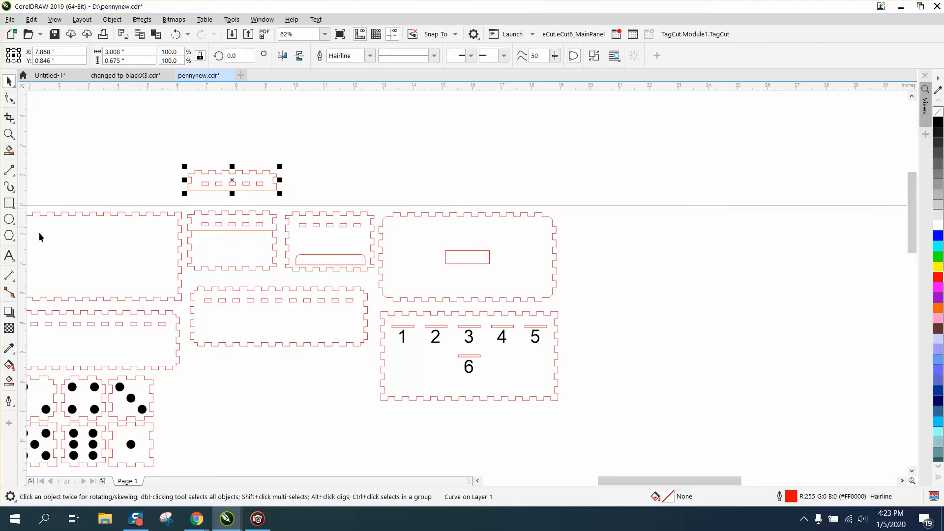
- Draw a horizontal line about 6 inches long across the long slotted panel beneath the small one, and Smart Fill the area above it black
{"action": "left_click", "coordinate": [9, 169]}
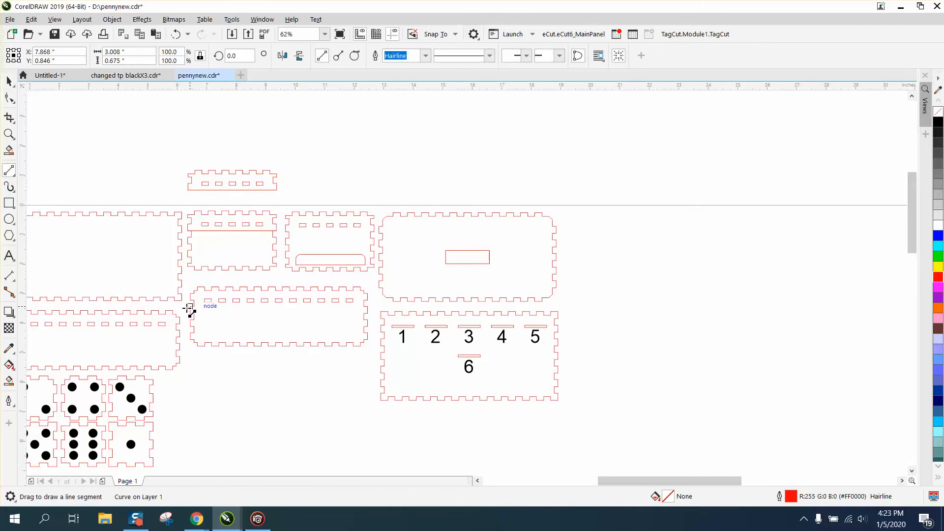
{"action": "left_click_drag", "start_coordinate": [190, 308], "coordinate": [367, 309]}
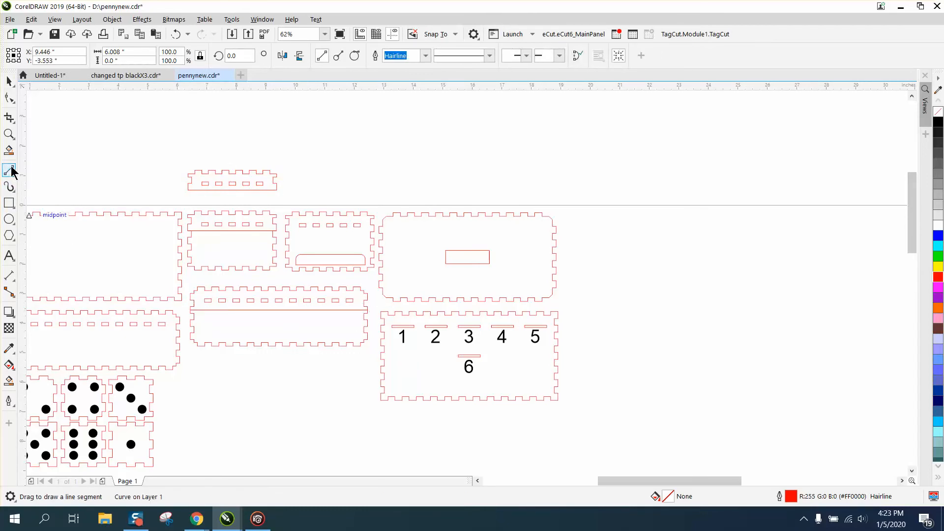
{"action": "left_click", "coordinate": [9, 380]}
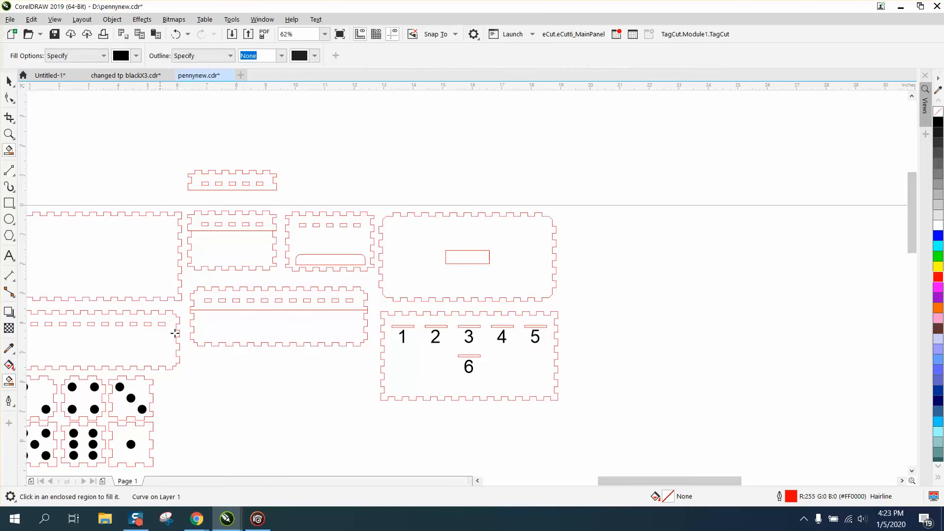
{"action": "left_click", "coordinate": [269, 305]}
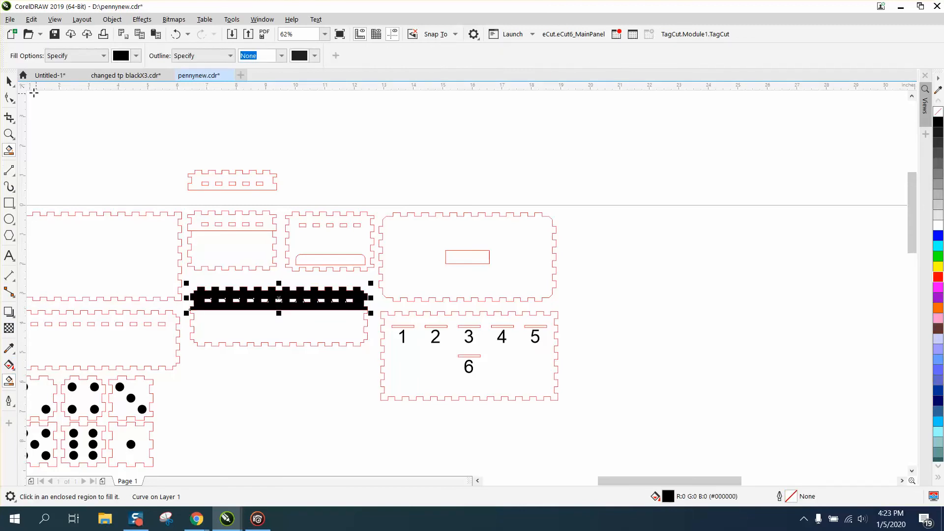
- Move the long filled strip above the page beside the small strip, and replace its black fill with a red outline
{"action": "left_click", "coordinate": [9, 81]}
{"action": "left_click_drag", "start_coordinate": [280, 297], "coordinate": [374, 176]}
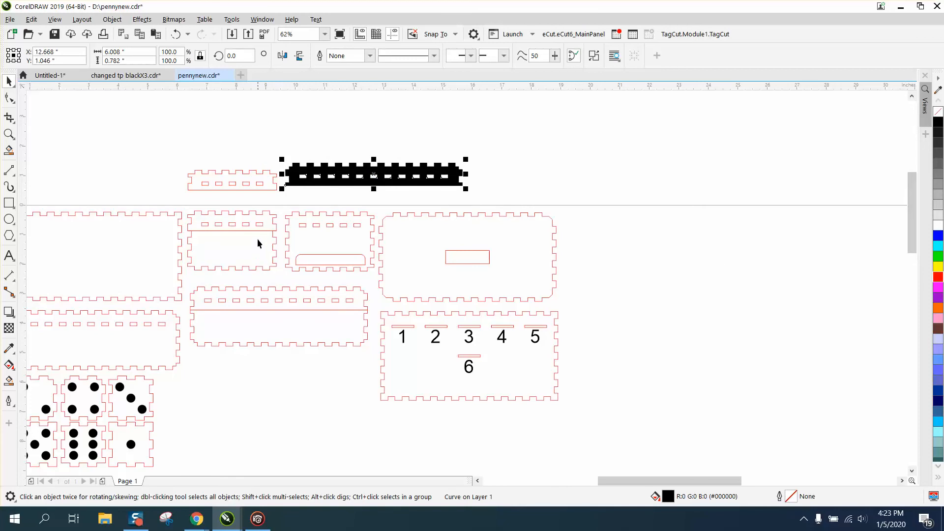
{"action": "left_click", "coordinate": [257, 231]}
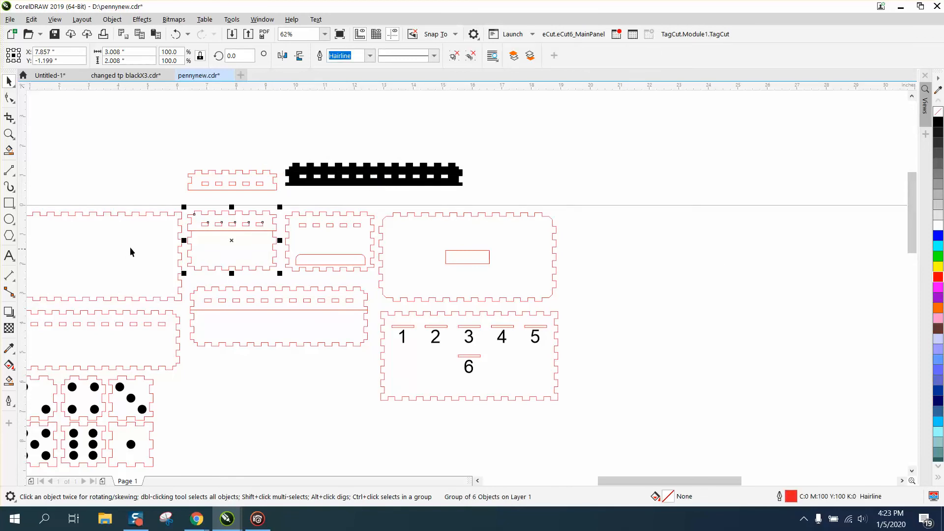
{"action": "left_click", "coordinate": [229, 310]}
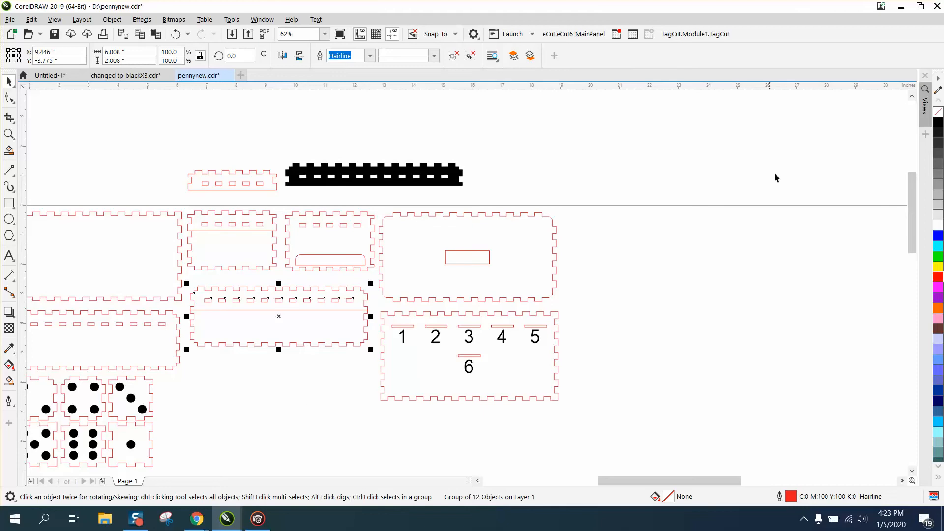
{"action": "left_click", "coordinate": [467, 172]}
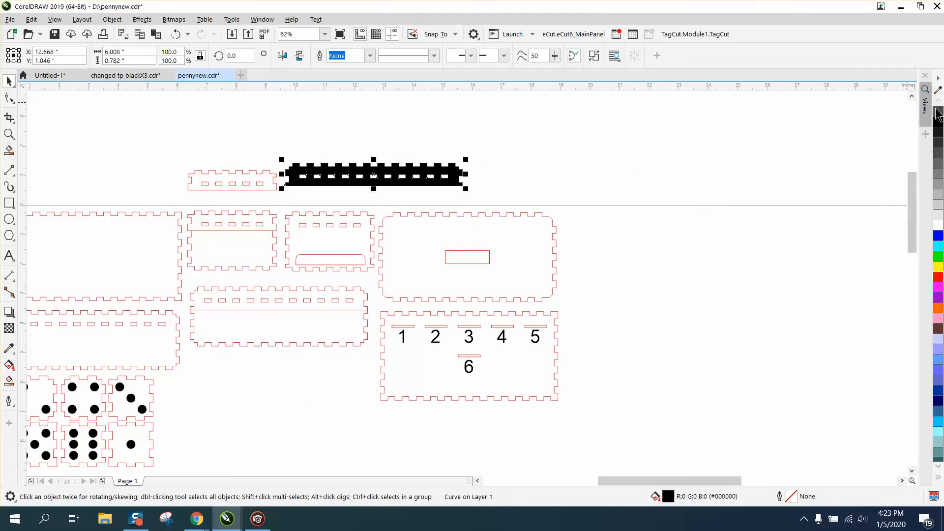
{"action": "left_click", "coordinate": [938, 112]}
{"action": "right_click", "coordinate": [938, 277]}
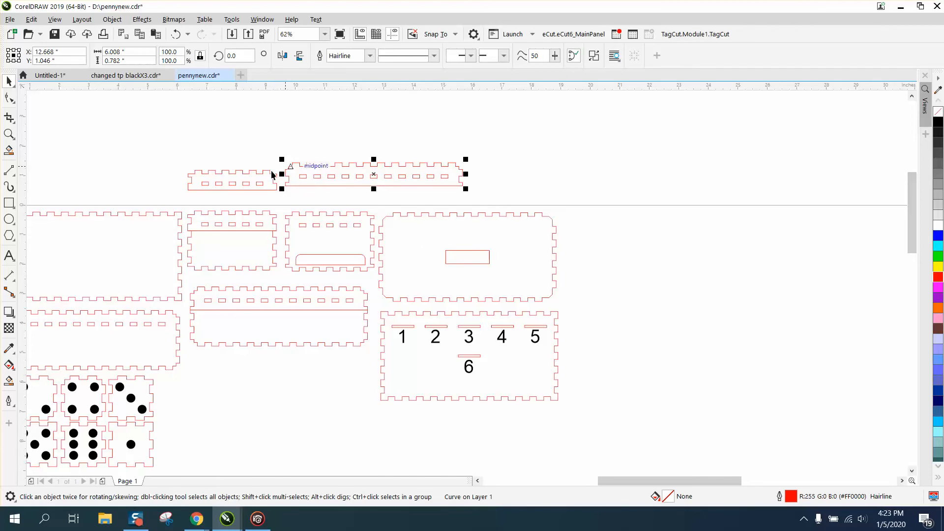
{"action": "left_click", "coordinate": [8, 134]}
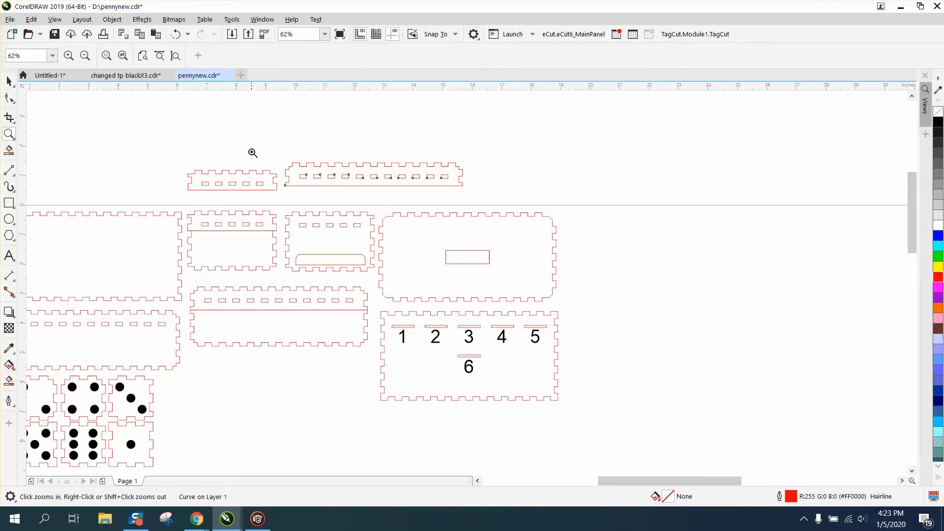
{"action": "left_click_drag", "start_coordinate": [252, 152], "coordinate": [337, 196]}
{"action": "right_click", "coordinate": [340, 229]}
{"action": "scroll", "coordinate": [329, 230], "scroll_direction": "down", "scroll_amount": 3}
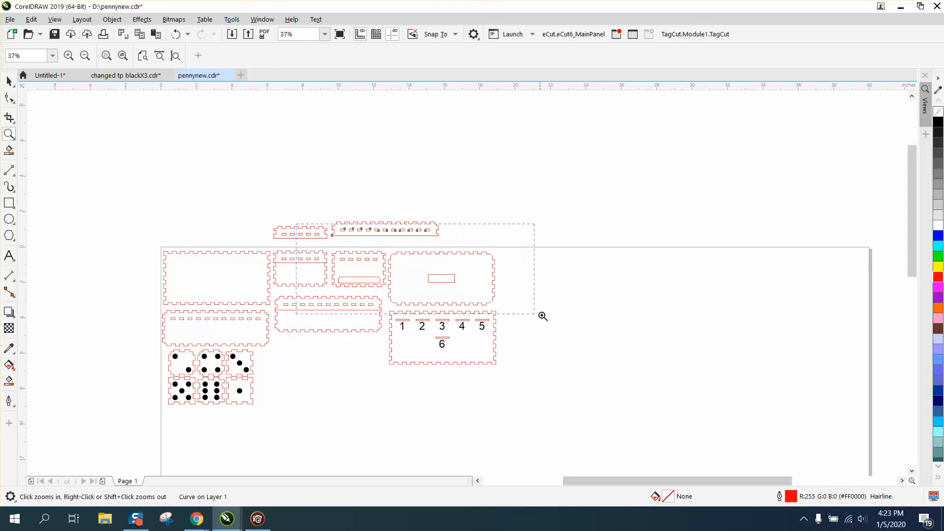
{"action": "left_click_drag", "start_coordinate": [540, 314], "coordinate": [546, 316]}
{"action": "scroll", "coordinate": [311, 205], "scroll_direction": "down", "scroll_amount": 1}
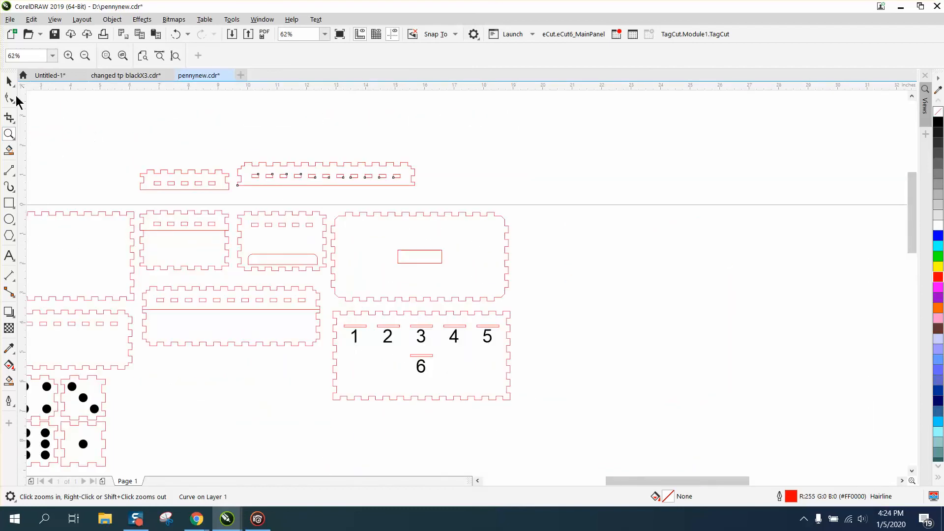
- Move the long and short slotted strips to the right above the page, clear of the panels and side by side
{"action": "left_click", "coordinate": [9, 81]}
{"action": "left_click_drag", "start_coordinate": [345, 167], "coordinate": [664, 142]}
{"action": "left_click_drag", "start_coordinate": [225, 177], "coordinate": [561, 144]}
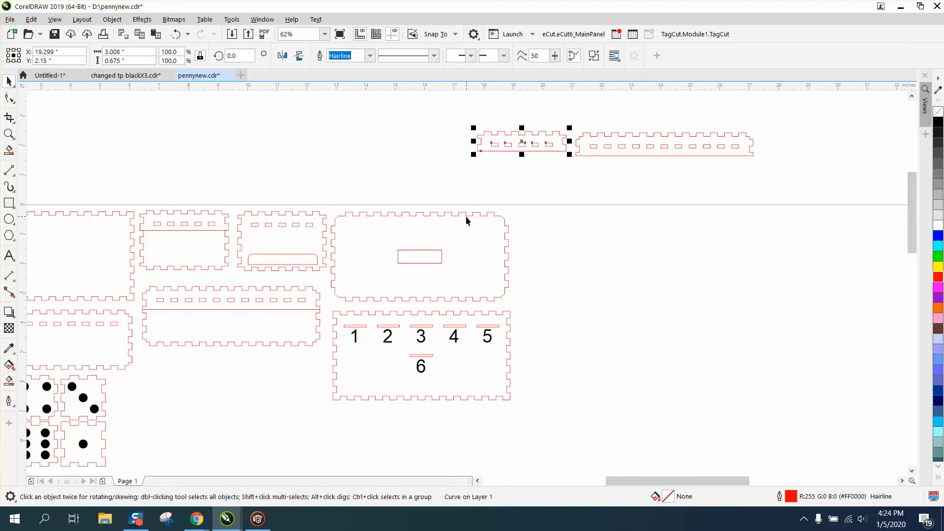
- Place a copy of the rounded panel with the center slot beneath the long strip and compare their fingers up close
{"action": "left_click", "coordinate": [466, 216]}
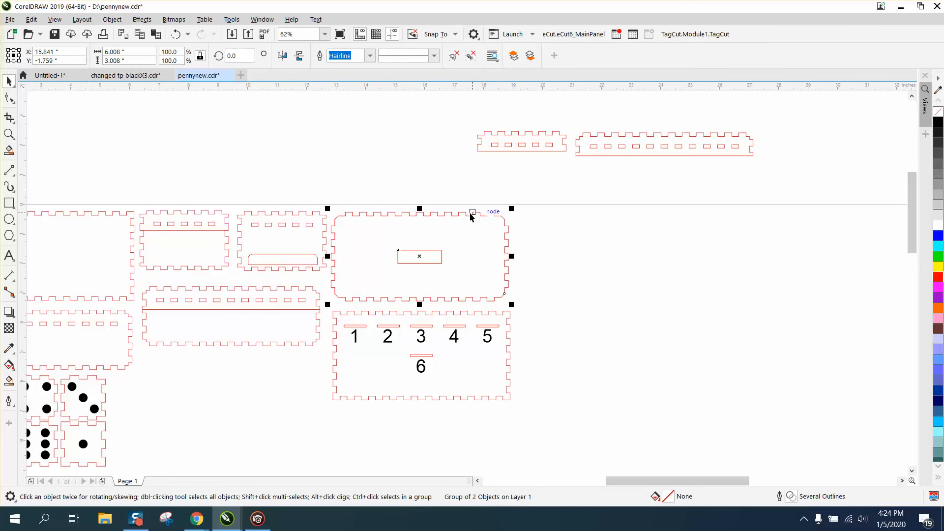
{"action": "mouse_move", "coordinate": [428, 256]}
{"action": "left_mouse_down"}
{"action": "mouse_move", "coordinate": [670, 242]}
{"action": "mouse_move", "coordinate": [682, 226]}
{"action": "mouse_move", "coordinate": [671, 196]}
{"action": "left_mouse_up"}
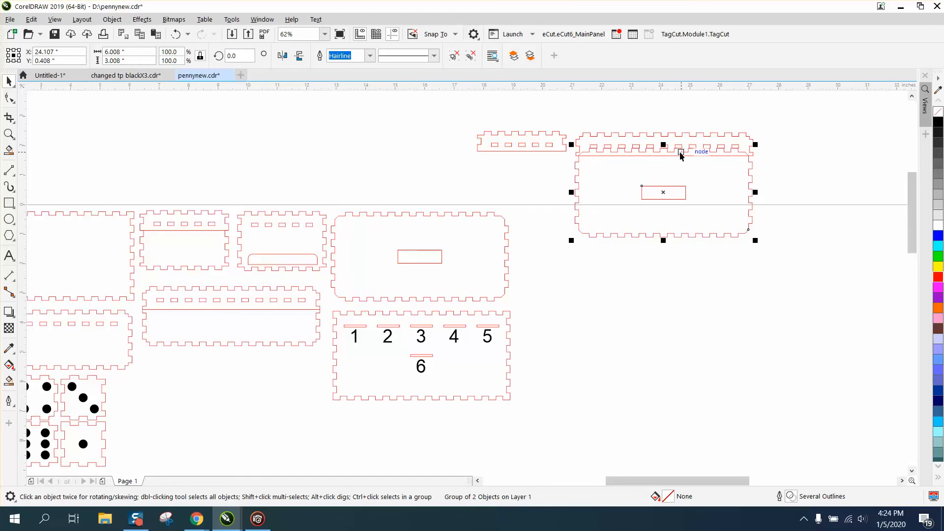
{"action": "left_click", "coordinate": [15, 137]}
{"action": "left_click_drag", "start_coordinate": [579, 124], "coordinate": [842, 189]}
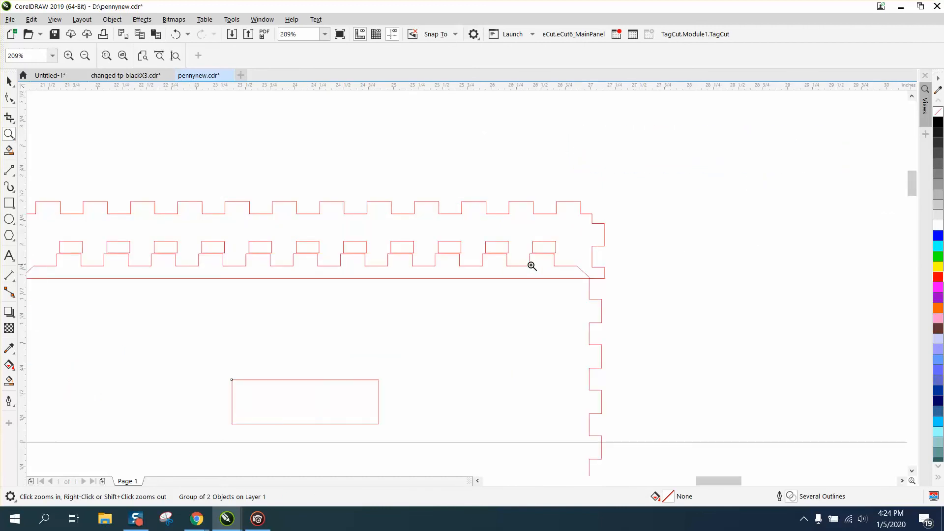
{"action": "right_click", "coordinate": [548, 258]}
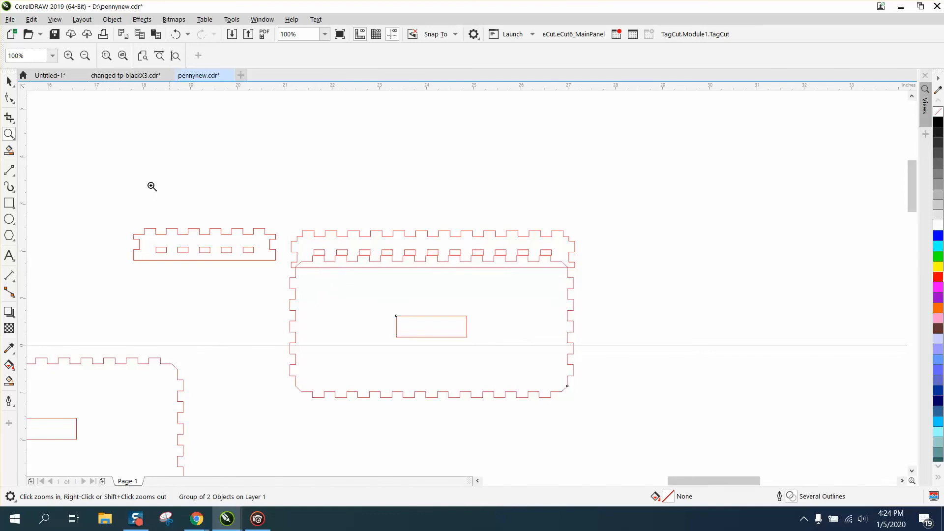
- Rotate the short strip 90 degrees, mirror it horizontally, and fit it against the left edge of the rounded panel copy to check the joint
{"action": "left_click", "coordinate": [9, 81]}
{"action": "left_click", "coordinate": [232, 260]}
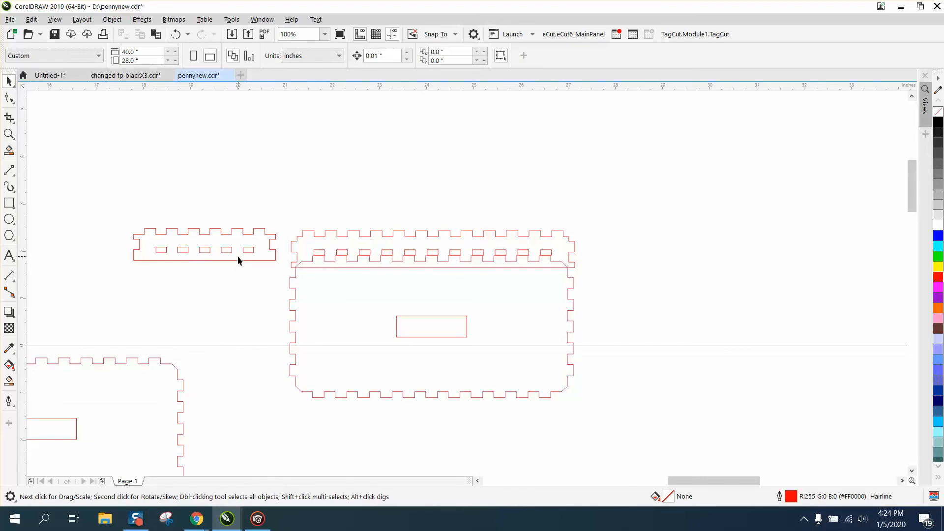
{"action": "left_click", "coordinate": [231, 56]}
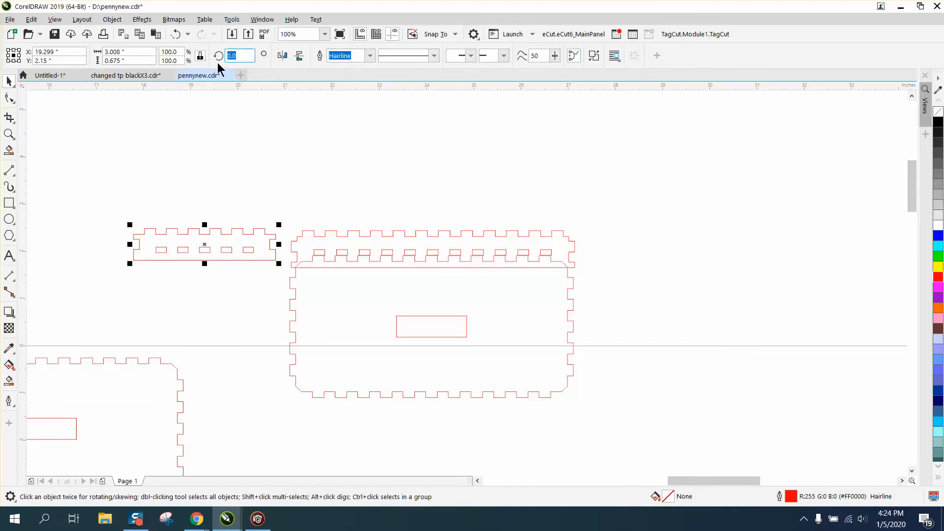
{"action": "type", "text": "90"}
{"action": "key", "text": "Return"}
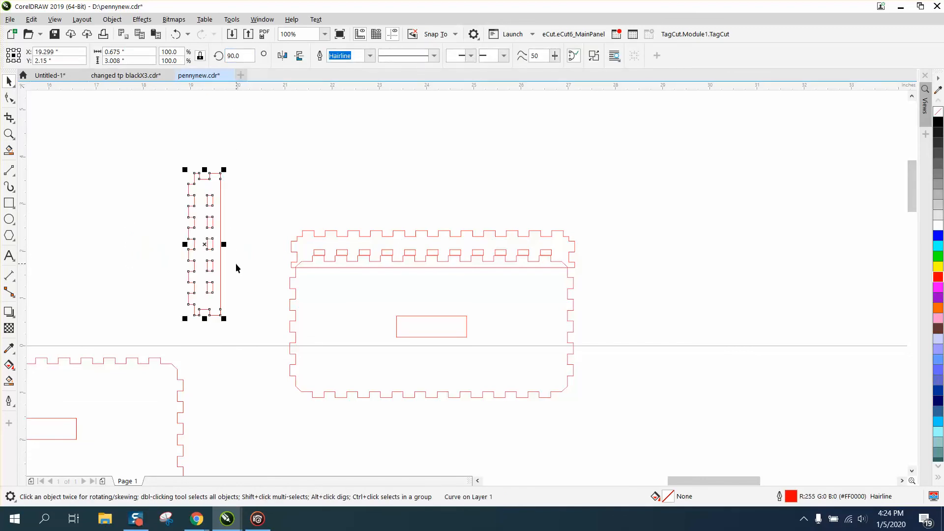
{"action": "left_click", "coordinate": [283, 56]}
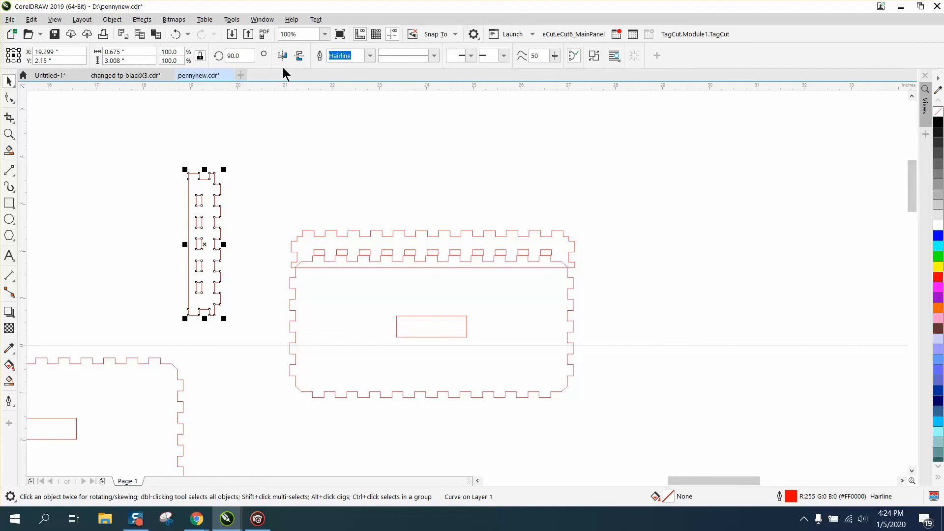
{"action": "left_click_drag", "start_coordinate": [201, 240], "coordinate": [276, 330]}
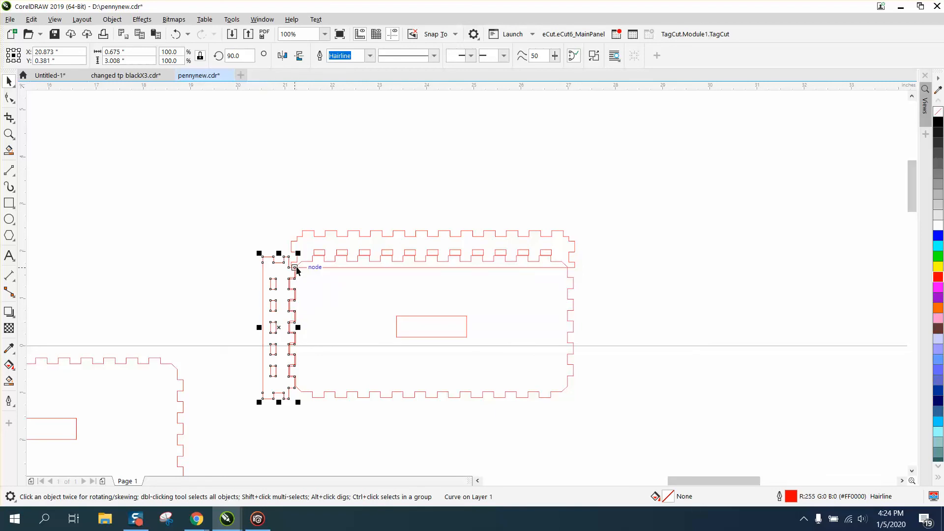
{"action": "left_click", "coordinate": [8, 134]}
{"action": "left_click", "coordinate": [9, 134]}
{"action": "left_click_drag", "start_coordinate": [272, 253], "coordinate": [338, 283]}
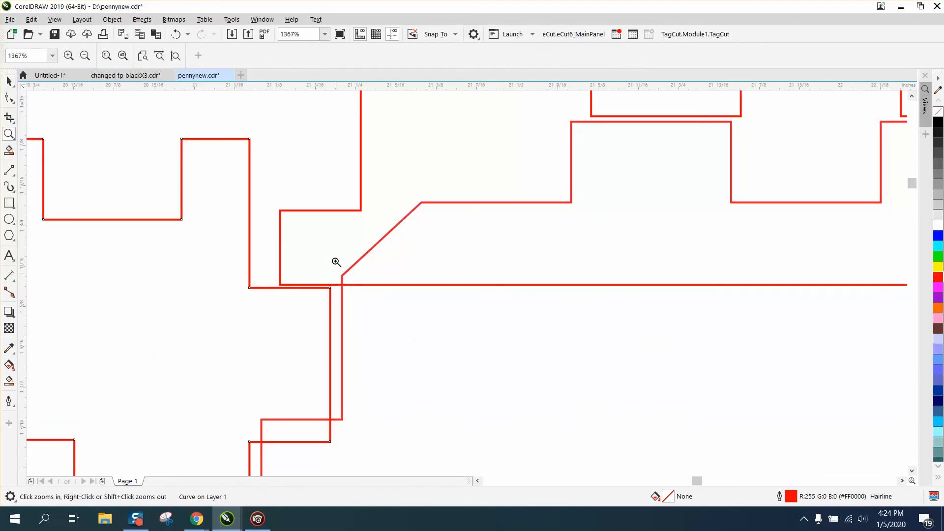
{"action": "scroll", "coordinate": [323, 232], "scroll_direction": "down", "scroll_amount": 3}
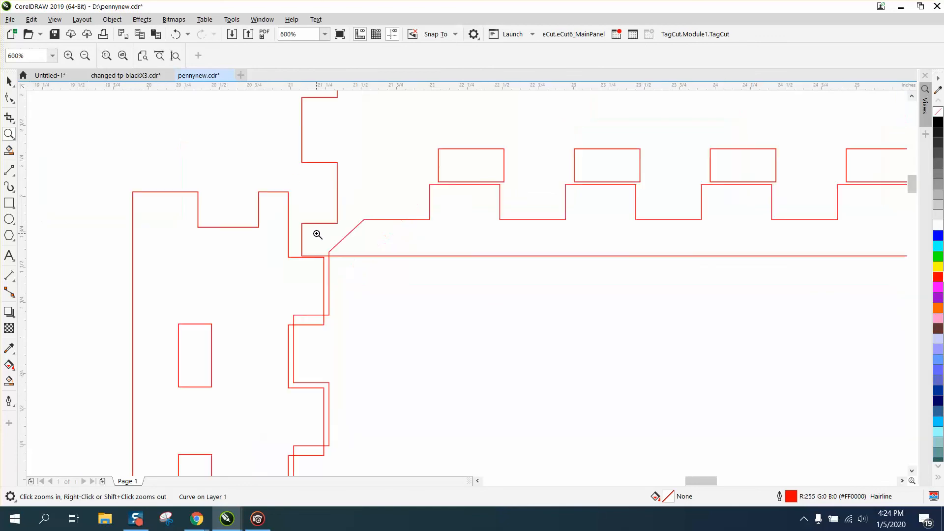
{"action": "scroll", "coordinate": [303, 230], "scroll_direction": "down", "scroll_amount": 1}
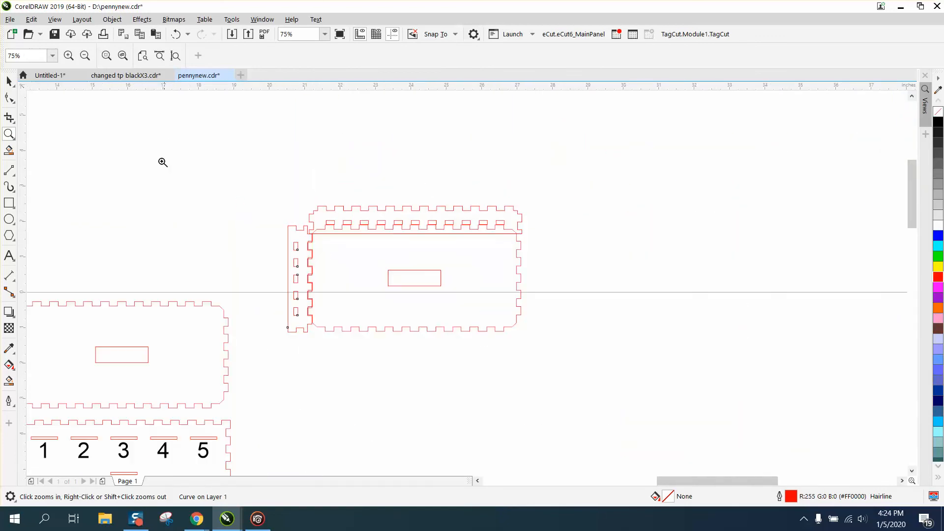
- Move the upright short strip away from the rounded panel copy into the empty space on its left
{"action": "left_click", "coordinate": [8, 81]}
{"action": "left_click_drag", "start_coordinate": [297, 248], "coordinate": [163, 190]}
{"action": "left_click", "coordinate": [308, 248]}
{"action": "left_click", "coordinate": [382, 205]}
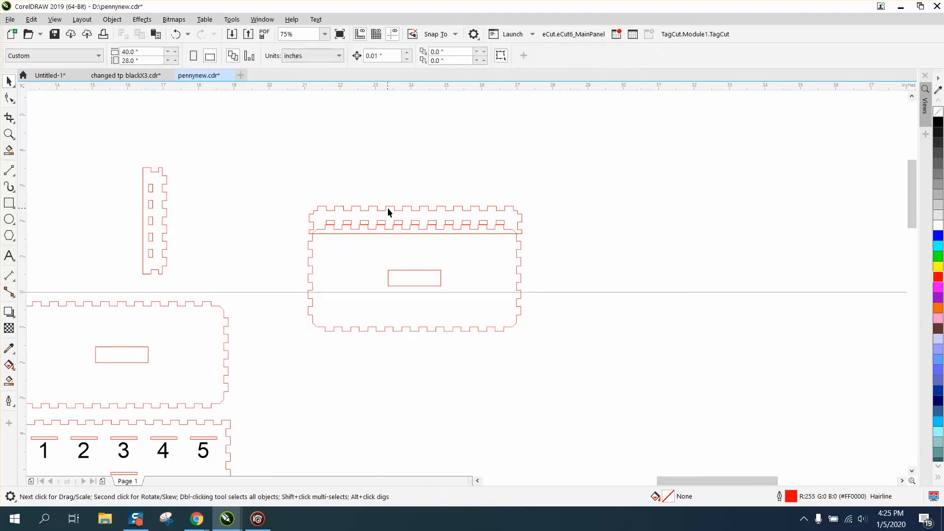
- Move the long strip off the rounded panel copy to the left, and shift the panel copy up and to the right
{"action": "left_click", "coordinate": [402, 211]}
{"action": "key", "text": "F10"}
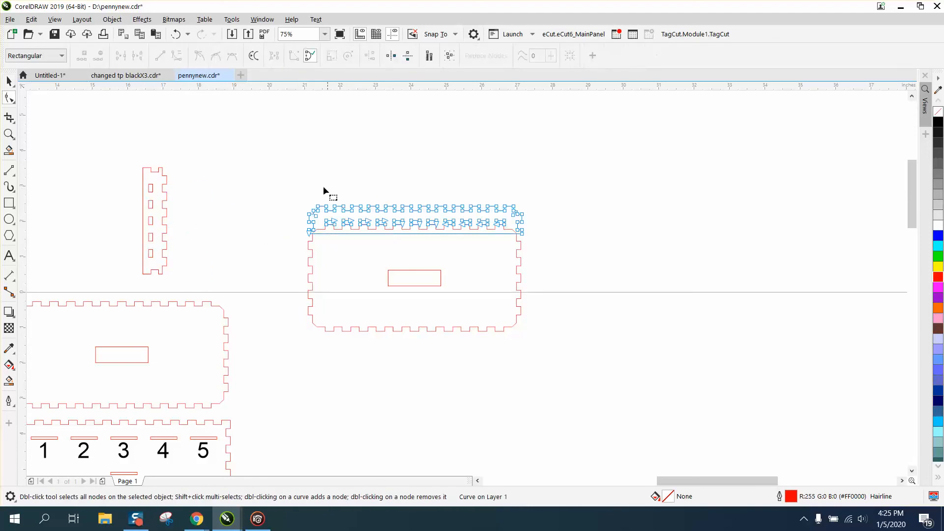
{"action": "left_click", "coordinate": [9, 81]}
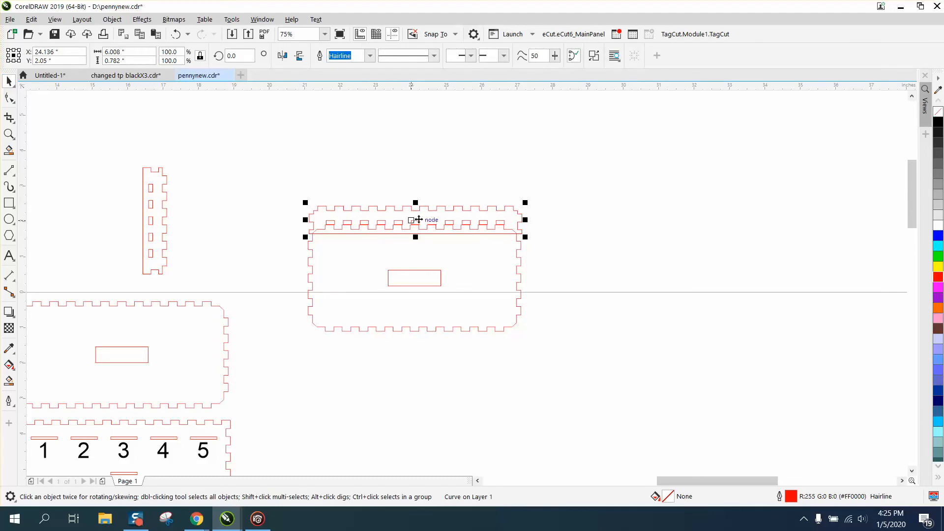
{"action": "left_click_drag", "start_coordinate": [417, 216], "coordinate": [237, 176]}
{"action": "left_click", "coordinate": [381, 266]}
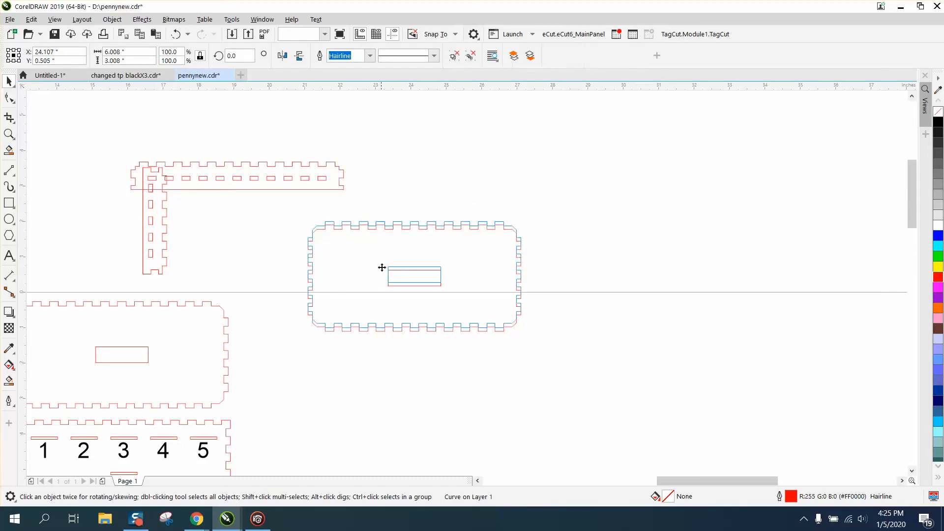
{"action": "left_click_drag", "start_coordinate": [388, 267], "coordinate": [435, 215]}
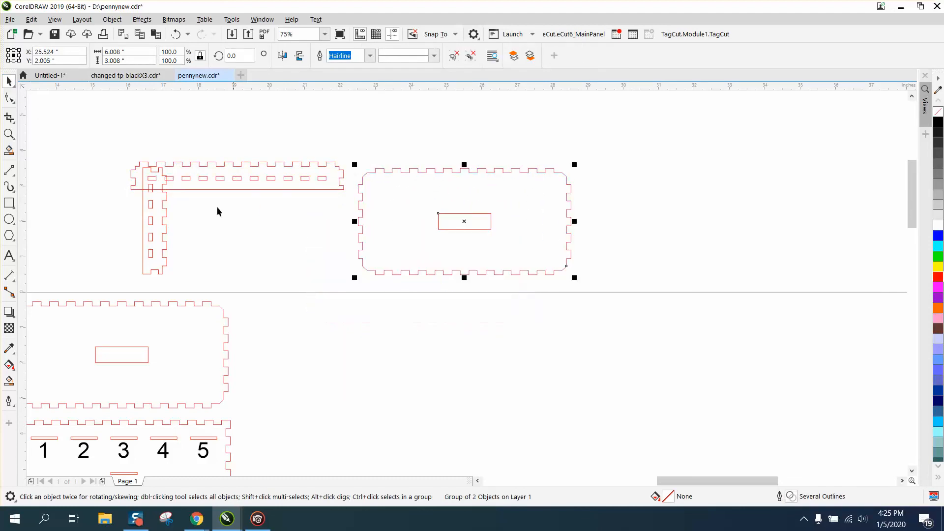
- Reset the short strip's rotation to 0, mirror it horizontally and vertically, and place it just below the long strip
{"action": "left_click", "coordinate": [163, 206]}
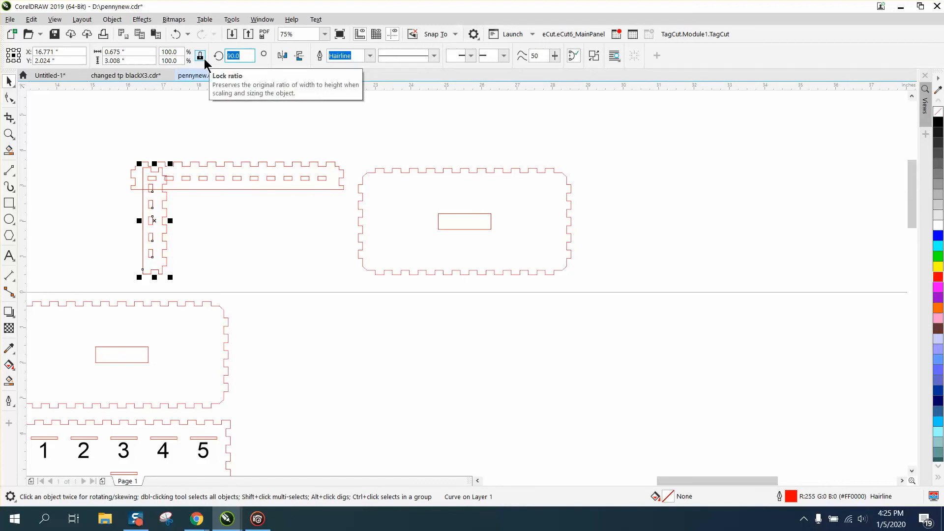
{"action": "type", "text": "0"}
{"action": "key", "text": "Return"}
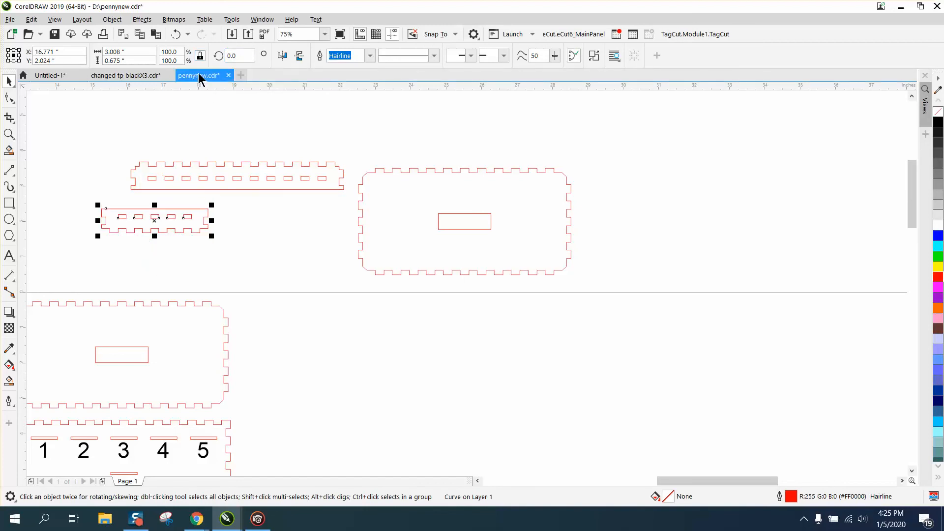
{"action": "left_click", "coordinate": [282, 56]}
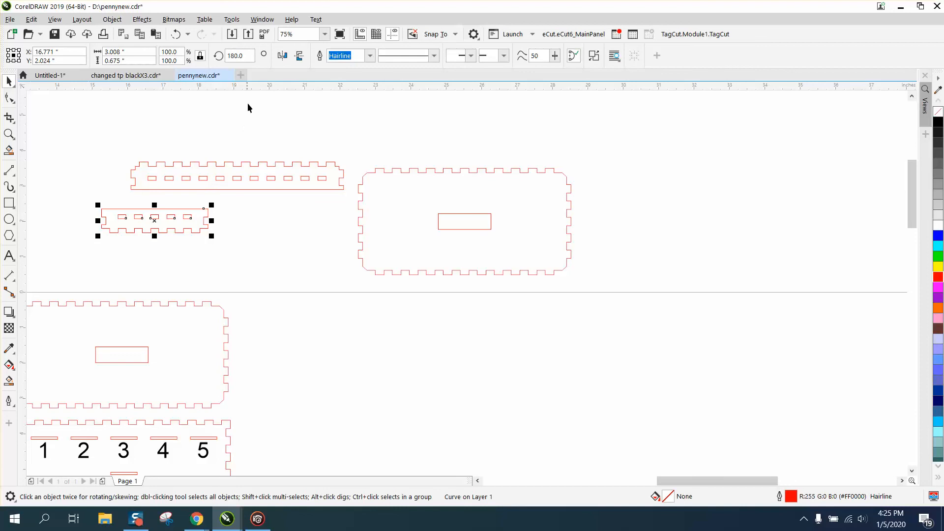
{"action": "left_click", "coordinate": [299, 55]}
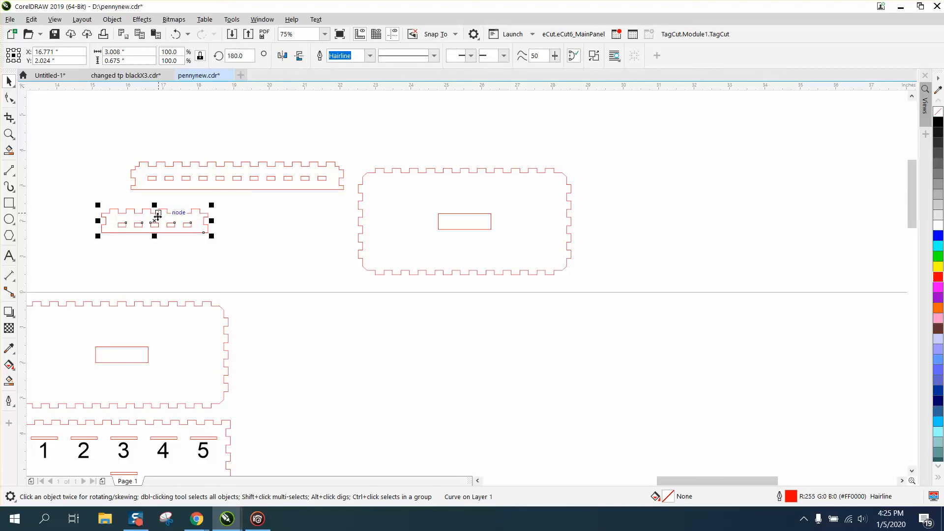
{"action": "left_click_drag", "start_coordinate": [157, 216], "coordinate": [196, 202]}
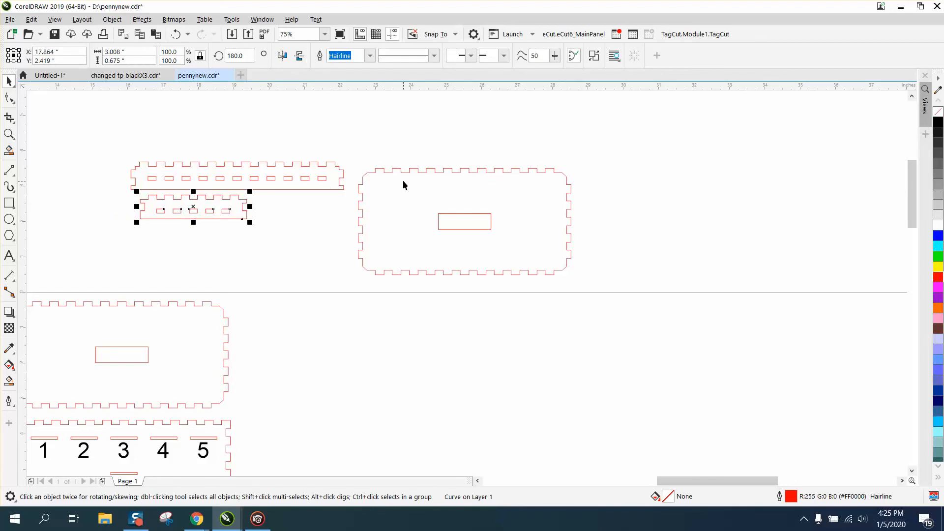
- Draw a rectangle about 1.5 by 2.1 inches over the rounded panel copy's upper-left corner, and Smart Fill the overlap black
{"action": "left_click", "coordinate": [9, 203]}
{"action": "left_click_drag", "start_coordinate": [350, 152], "coordinate": [402, 227]}
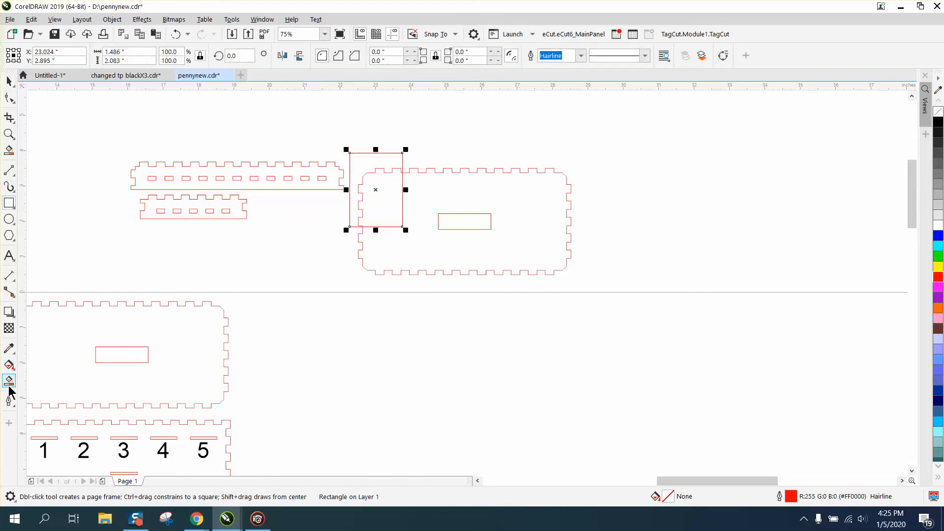
{"action": "left_click", "coordinate": [9, 381]}
{"action": "left_click", "coordinate": [380, 208]}
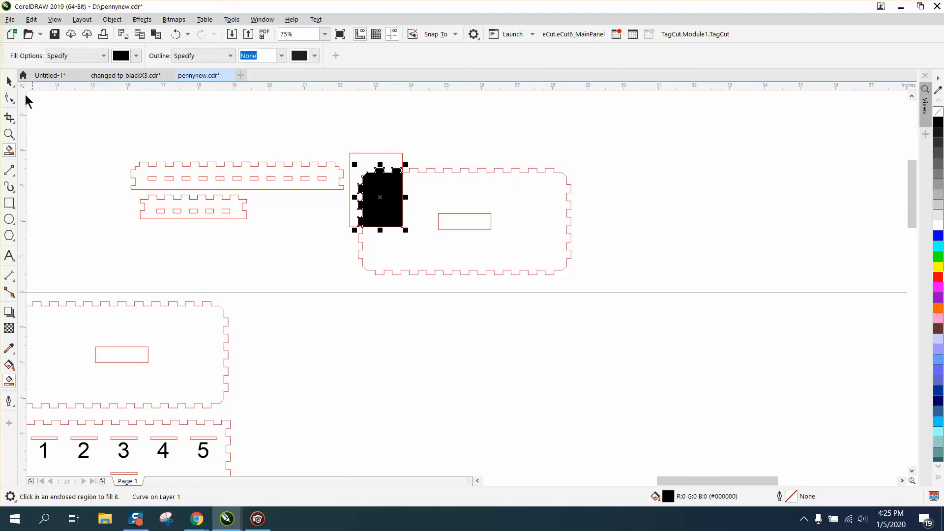
- Move the filled corner piece below the right end of the long strip, and replace its black fill with a red outline
{"action": "left_click", "coordinate": [8, 81]}
{"action": "left_click_drag", "start_coordinate": [380, 196], "coordinate": [315, 225]}
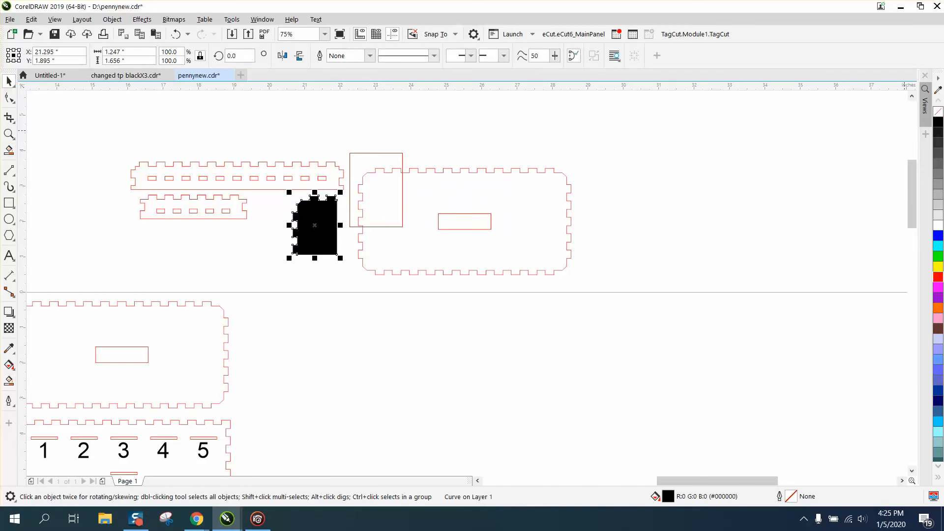
{"action": "left_click", "coordinate": [938, 111]}
{"action": "right_click", "coordinate": [938, 277]}
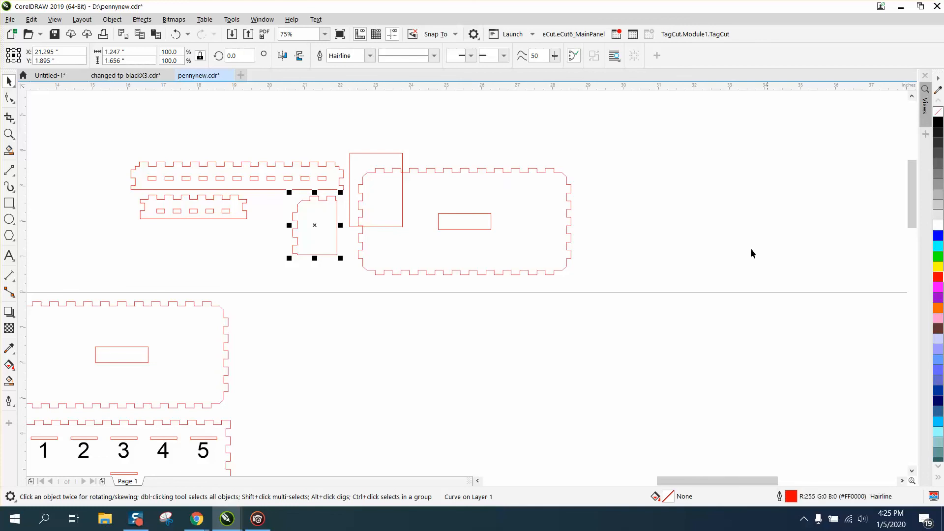
- Delete the helper rectangle and the rounded panel copy beside the strips
{"action": "left_click", "coordinate": [401, 192]}
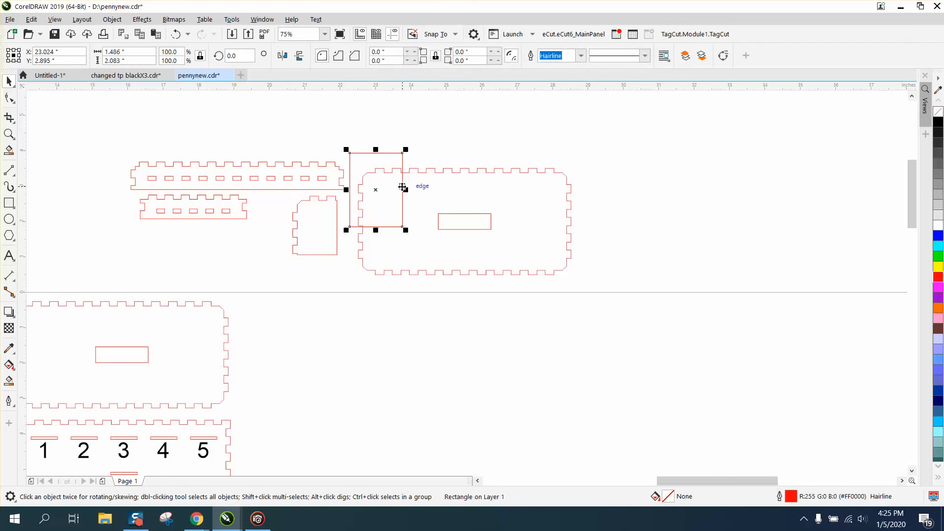
{"action": "key", "text": "Delete"}
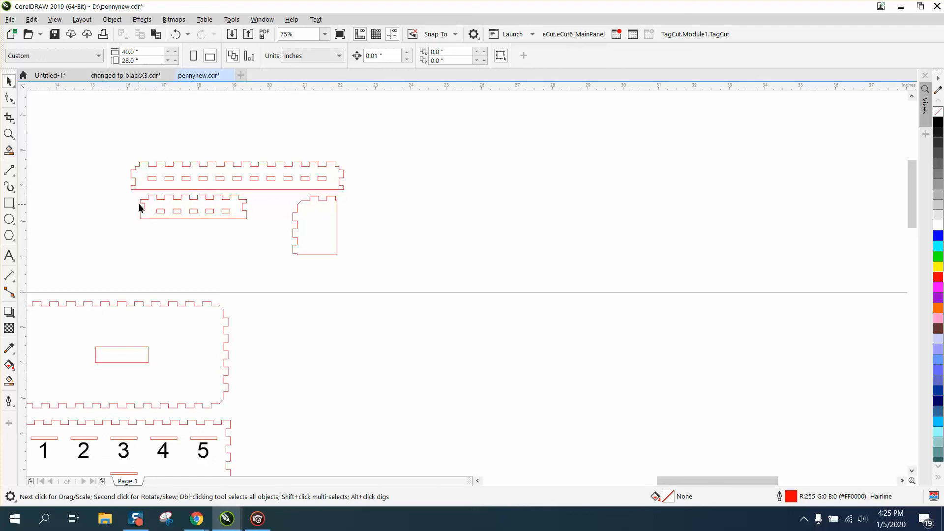
- Delete the horizontal dividing lines from the small slotted panel and the long slotted panel on the page
{"action": "scroll", "coordinate": [222, 261], "scroll_direction": "down", "scroll_amount": 5}
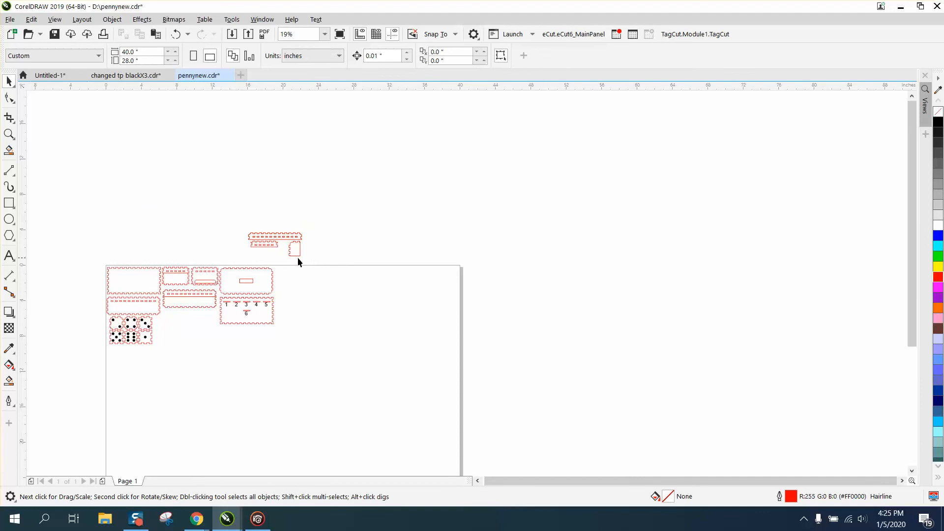
{"action": "left_click", "coordinate": [9, 134]}
{"action": "left_click_drag", "start_coordinate": [136, 270], "coordinate": [391, 353]}
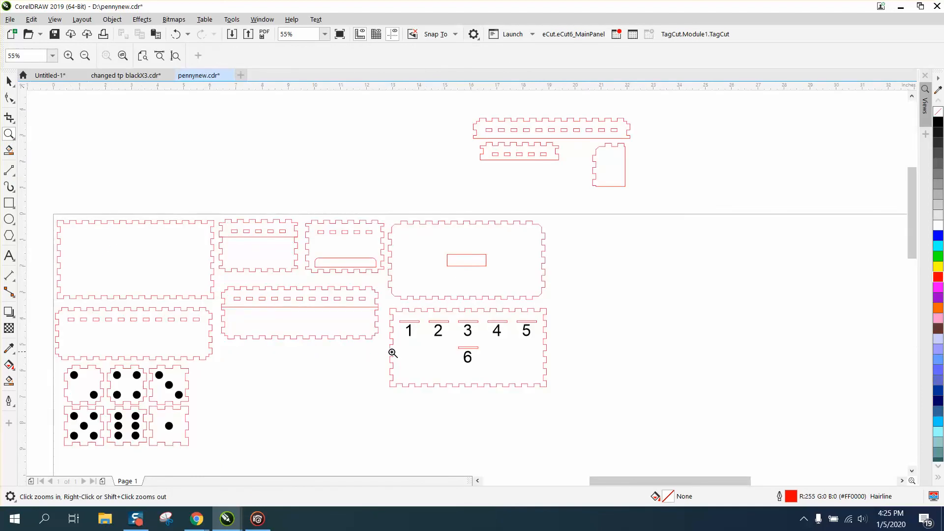
{"action": "key", "text": "space"}
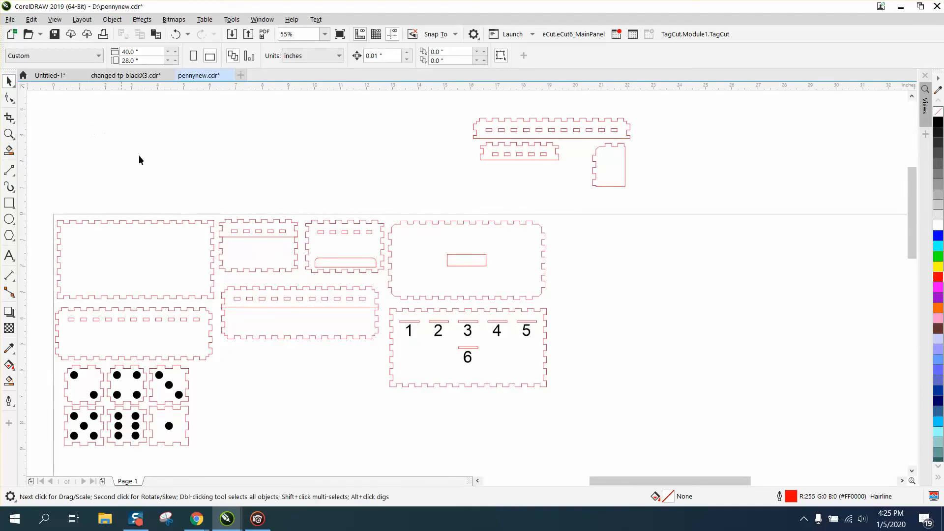
{"action": "left_click", "coordinate": [252, 236]}
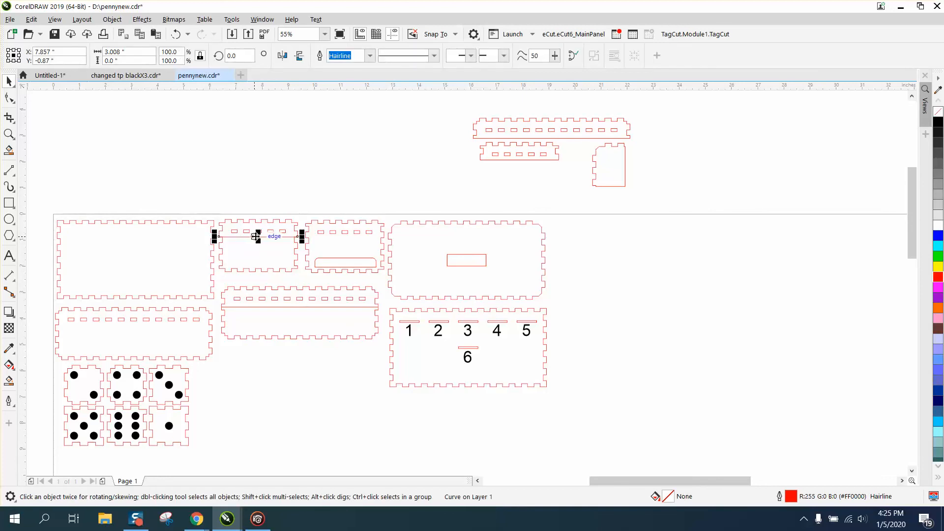
{"action": "key", "text": "Delete"}
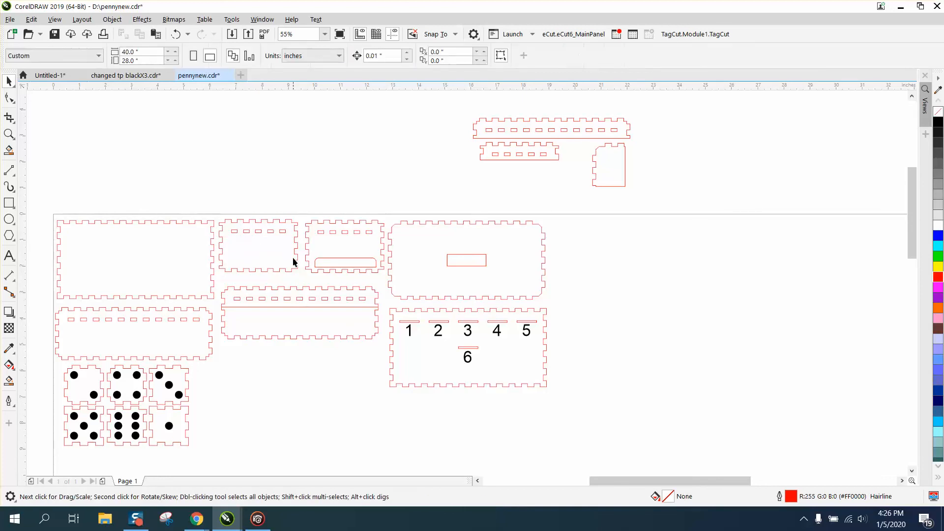
{"action": "left_click", "coordinate": [317, 306]}
{"action": "key", "text": "Delete"}
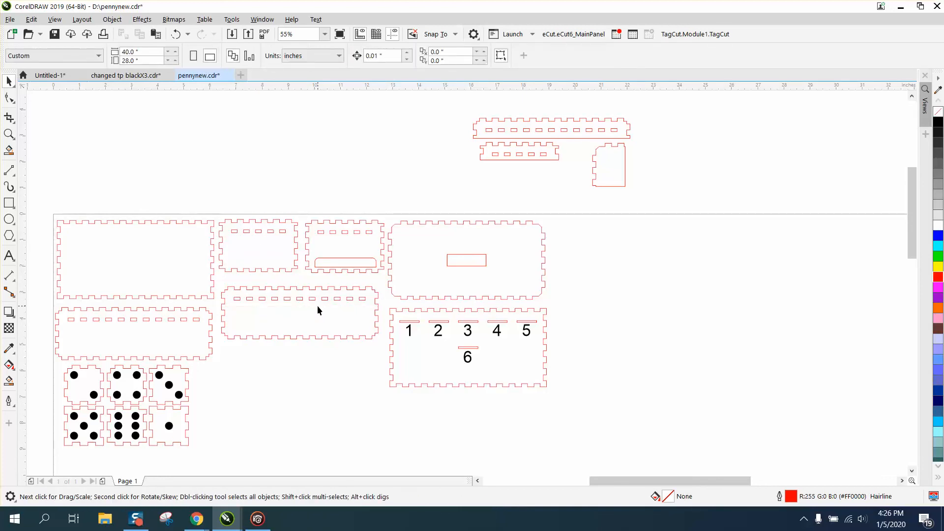